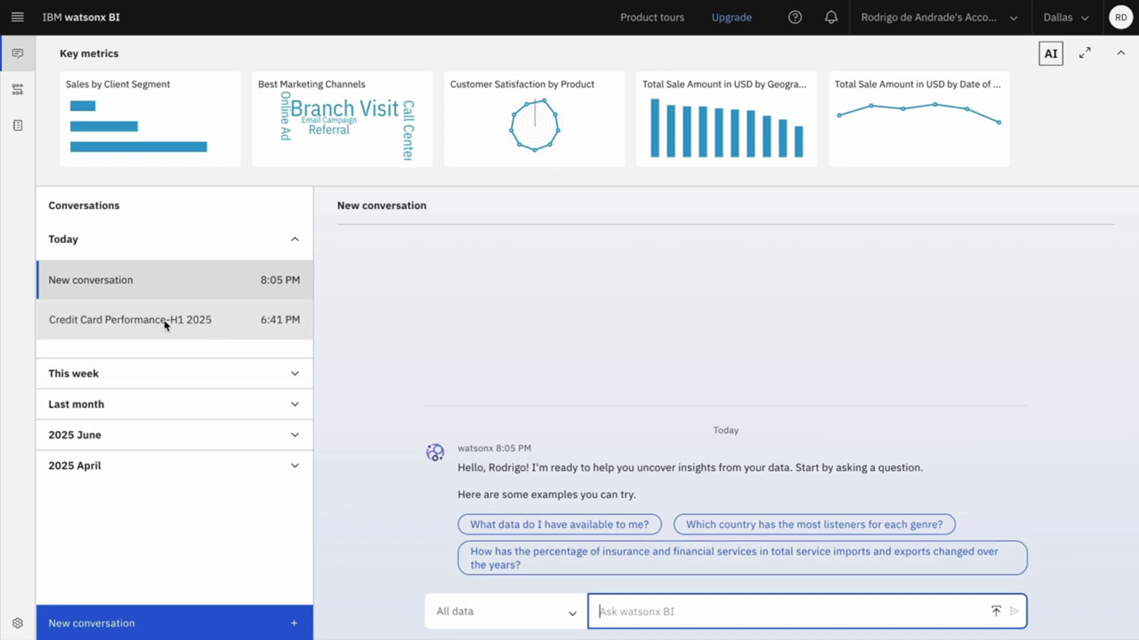
Glance at this week's conversations, then review the Sales by Client Segment details
{"action": "left_click", "coordinate": [209, 373]}
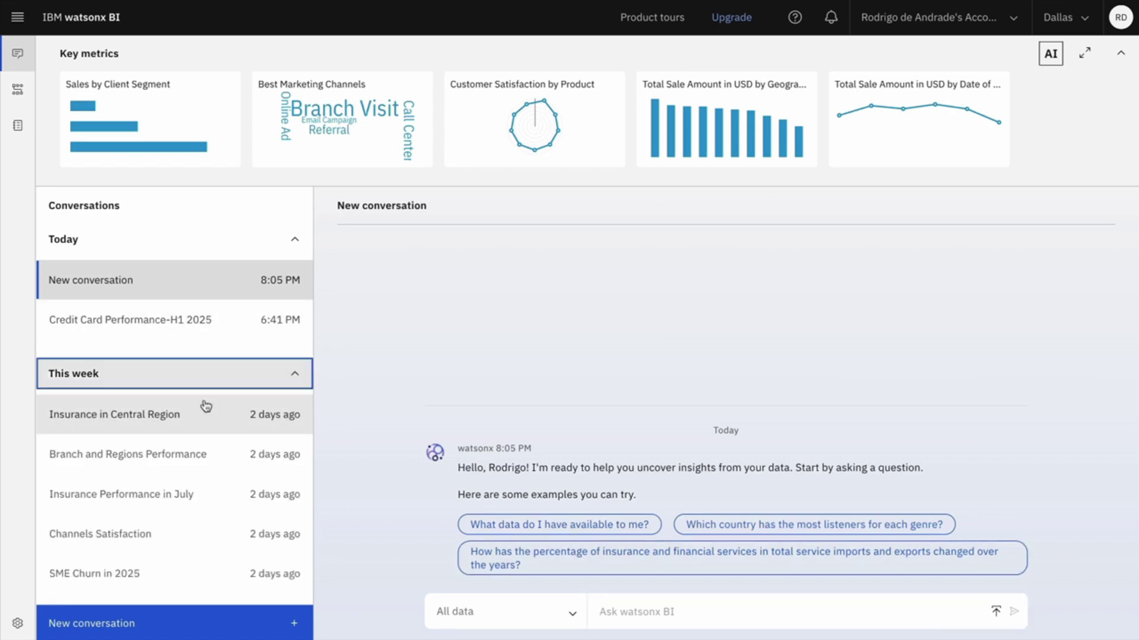
{"action": "left_click", "coordinate": [222, 376]}
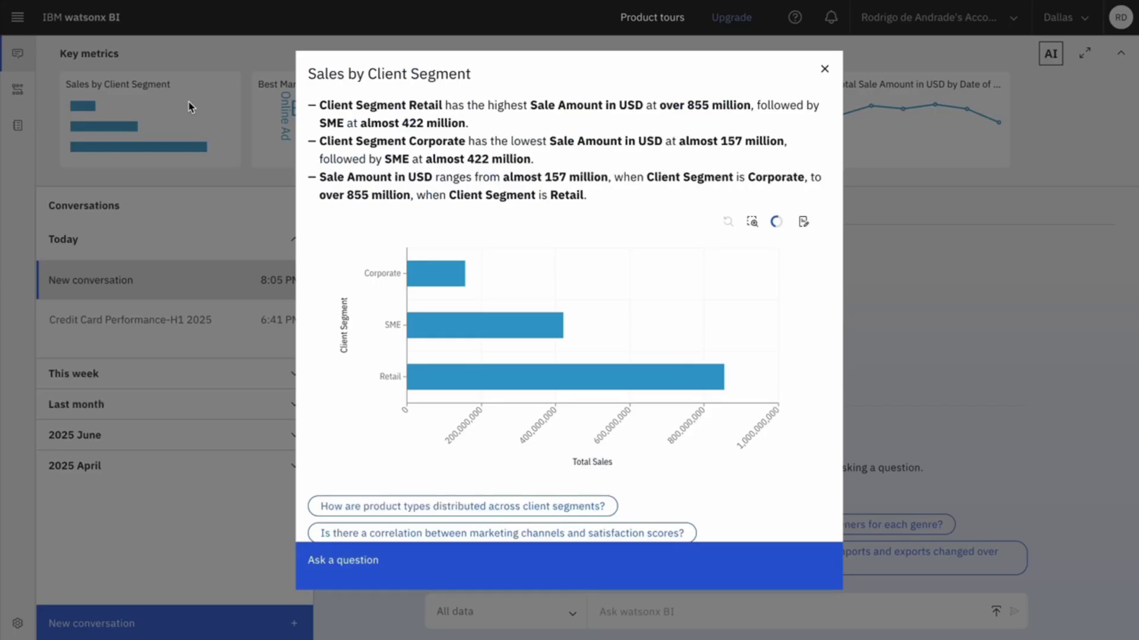
{"action": "left_click", "coordinate": [190, 107]}
{"action": "scroll", "coordinate": [637, 492], "scroll_direction": "down", "scroll_amount": 1}
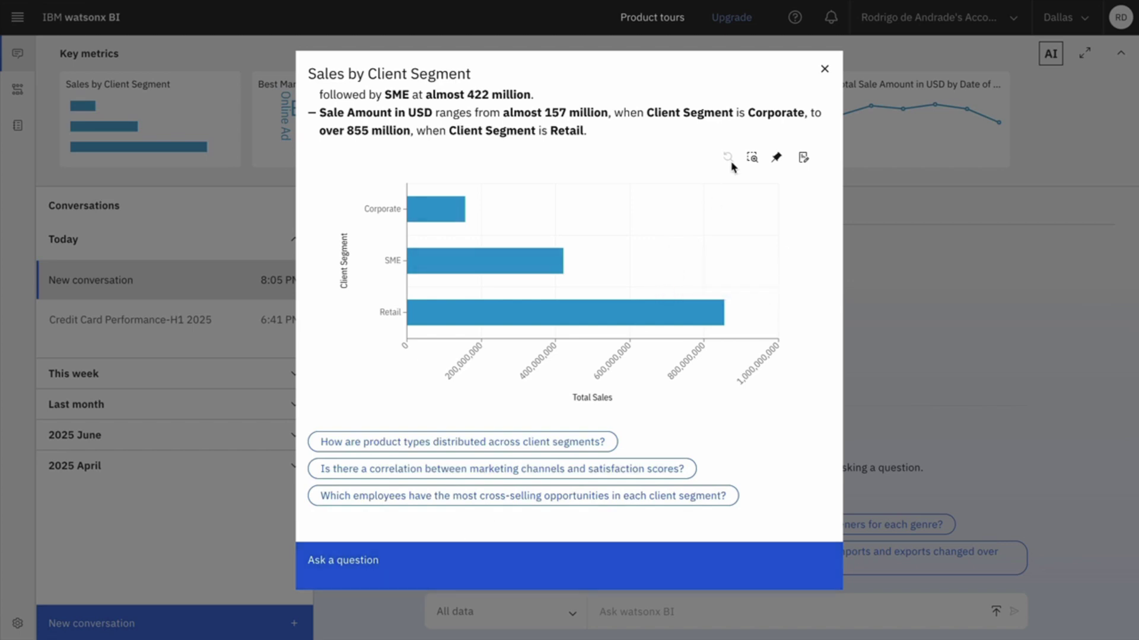
{"action": "left_click", "coordinate": [821, 71]}
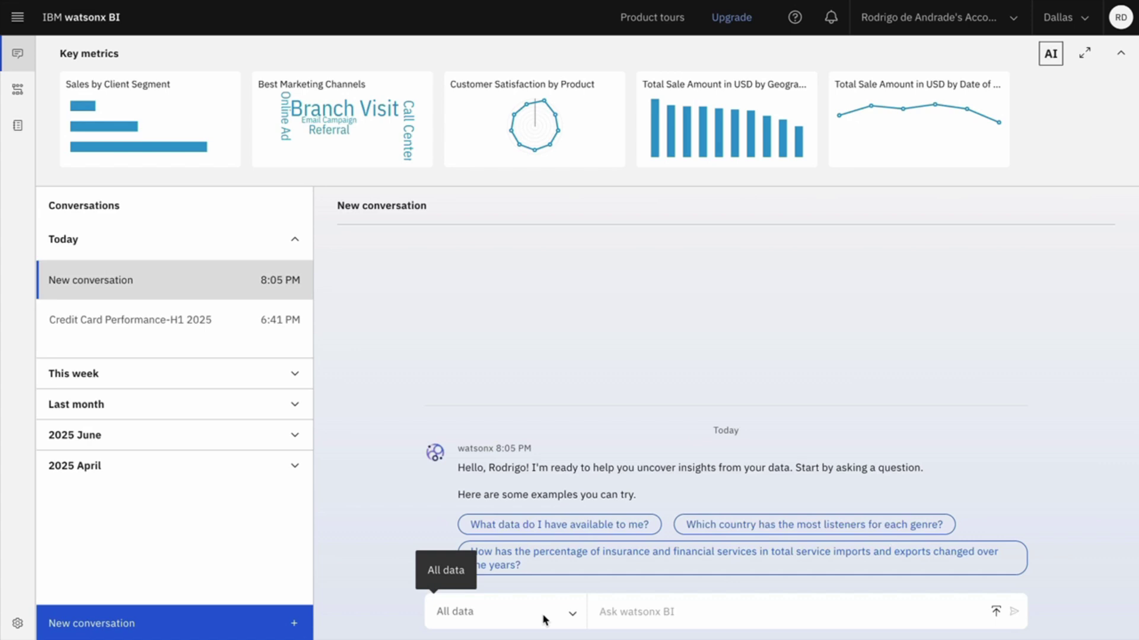
Switch the conversation's data scope from All data to the Bank 2025 data source
{"action": "left_click", "coordinate": [573, 620]}
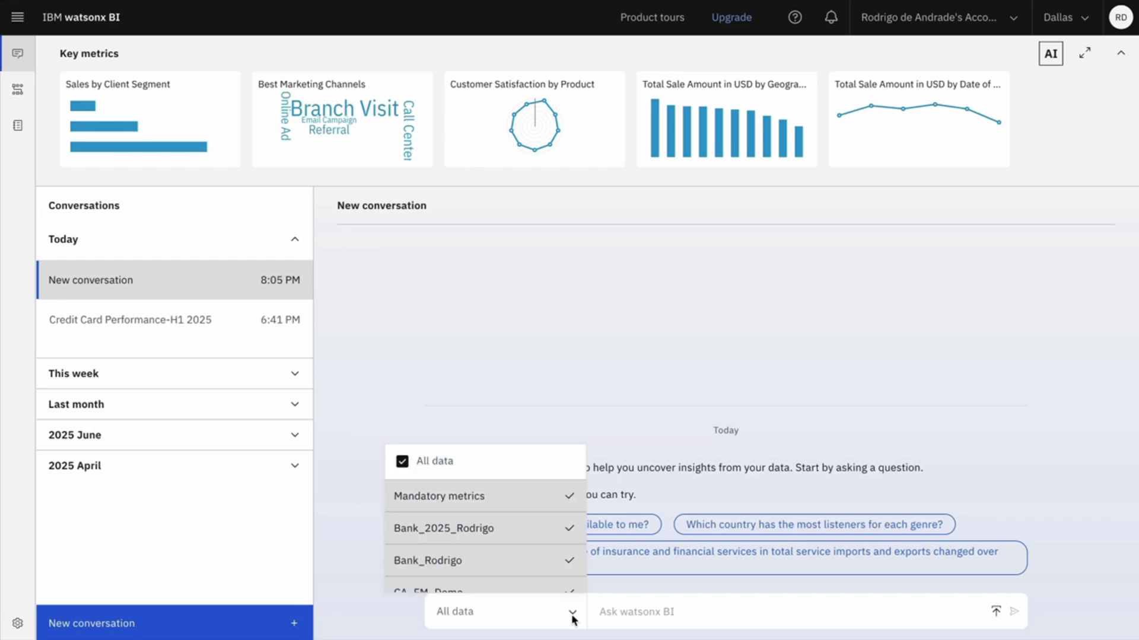
{"action": "scroll", "coordinate": [511, 573], "scroll_direction": "down", "scroll_amount": 2}
{"action": "scroll", "coordinate": [513, 571], "scroll_direction": "up", "scroll_amount": 2}
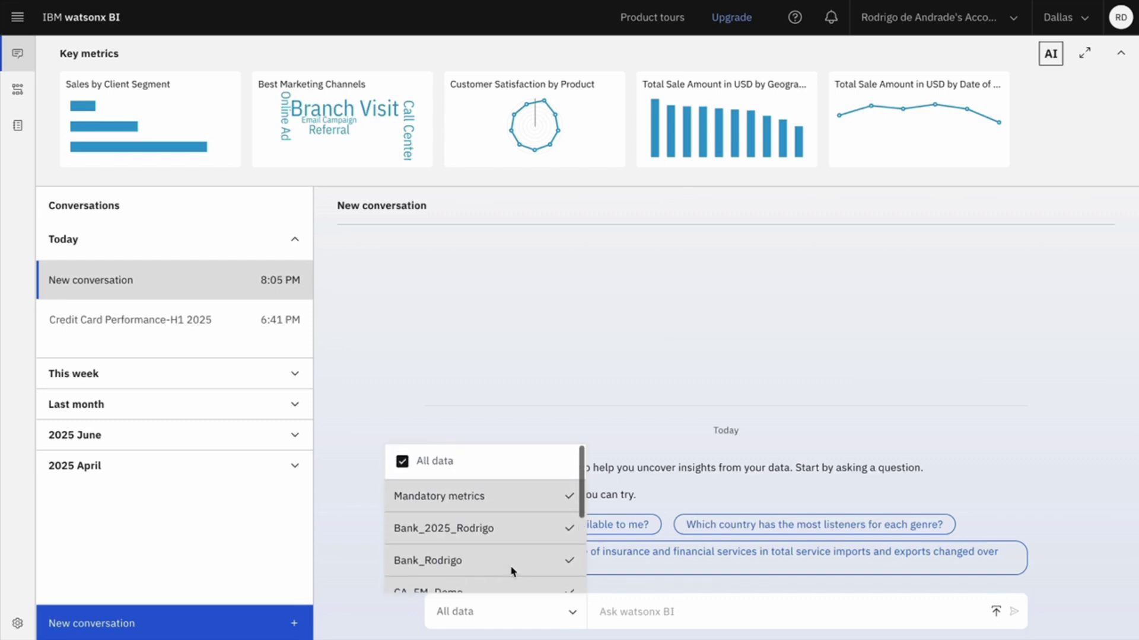
{"action": "left_click", "coordinate": [504, 530]}
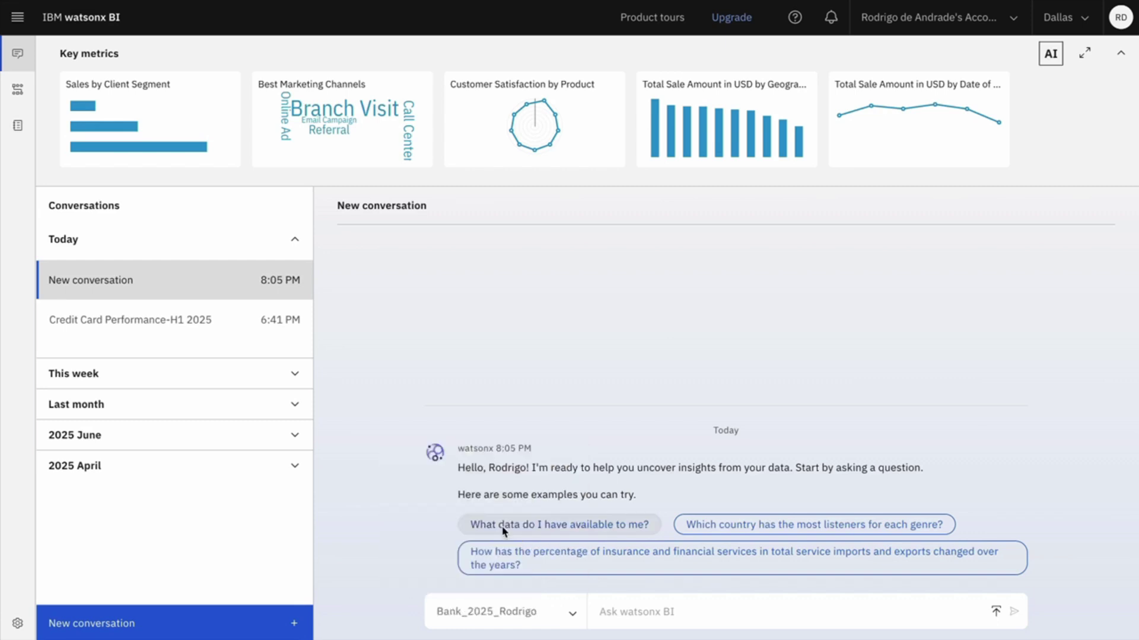
Ask watsonx BI for the best-selling product category in the first semester of 2025
{"action": "left_click", "coordinate": [626, 613]}
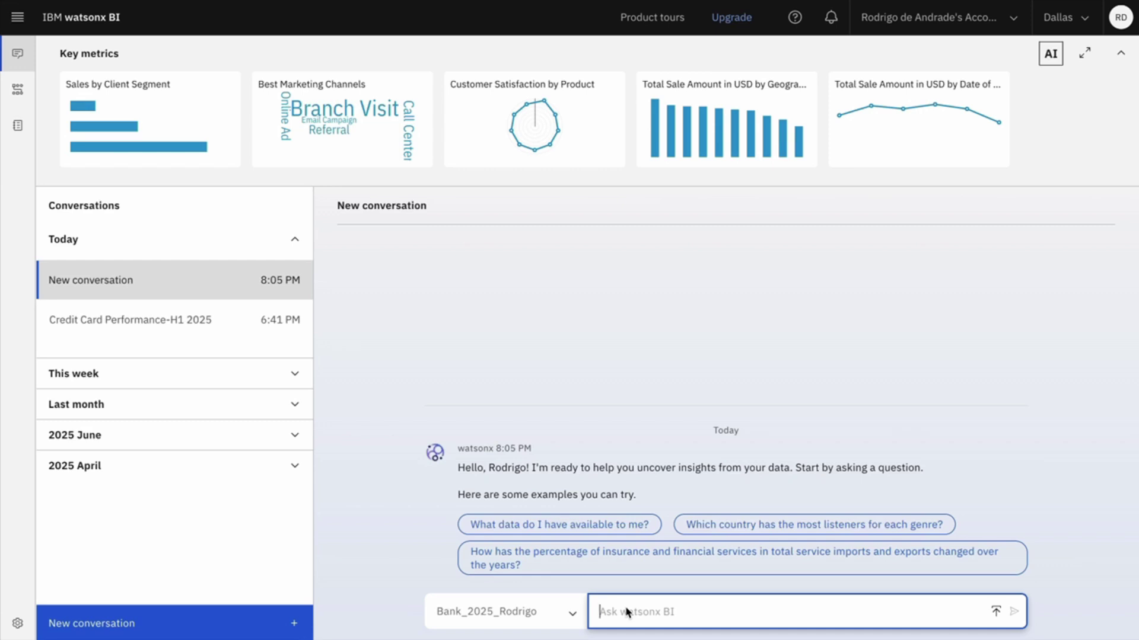
{"action": "type", "text": "what is the best-selling produc"}
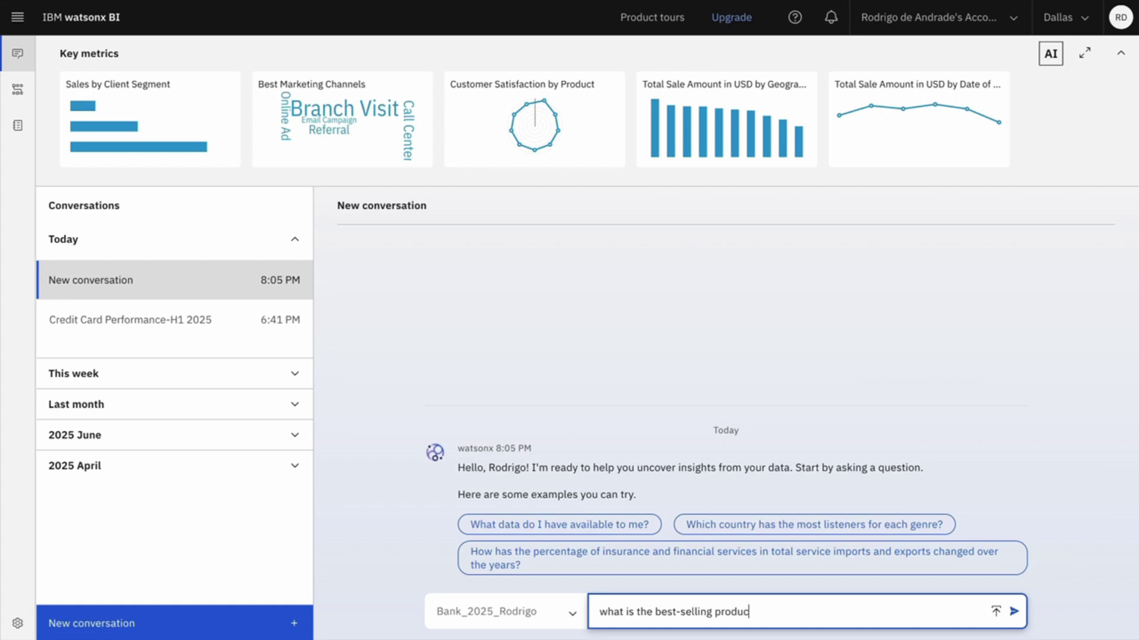
{"action": "type", "text": "t category in the first semester of 2025?"}
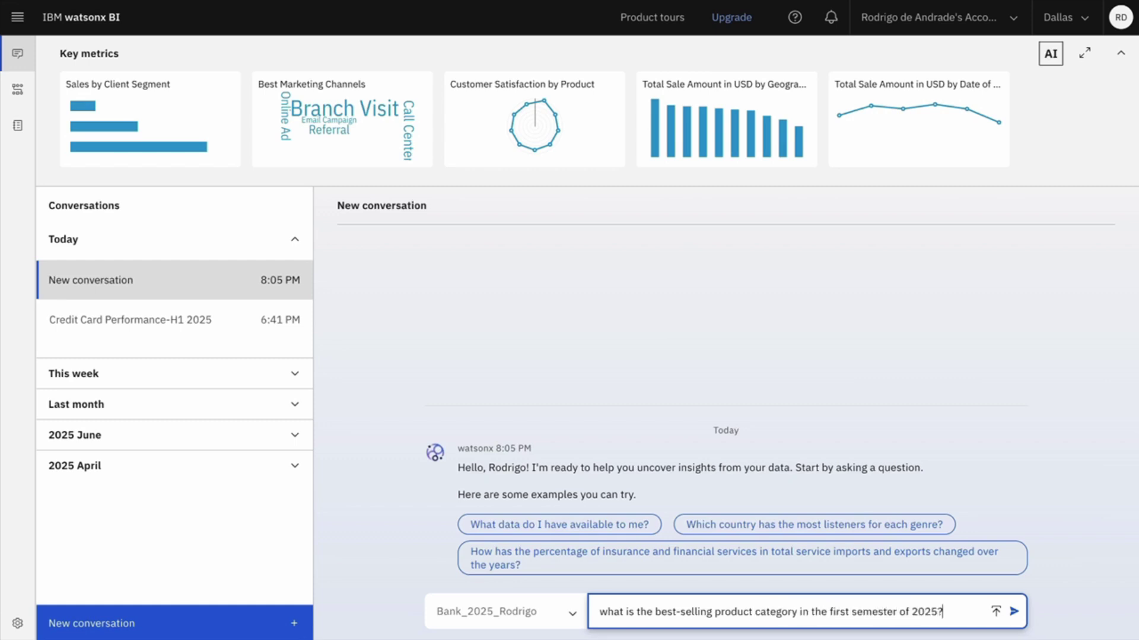
{"action": "key", "text": "Return"}
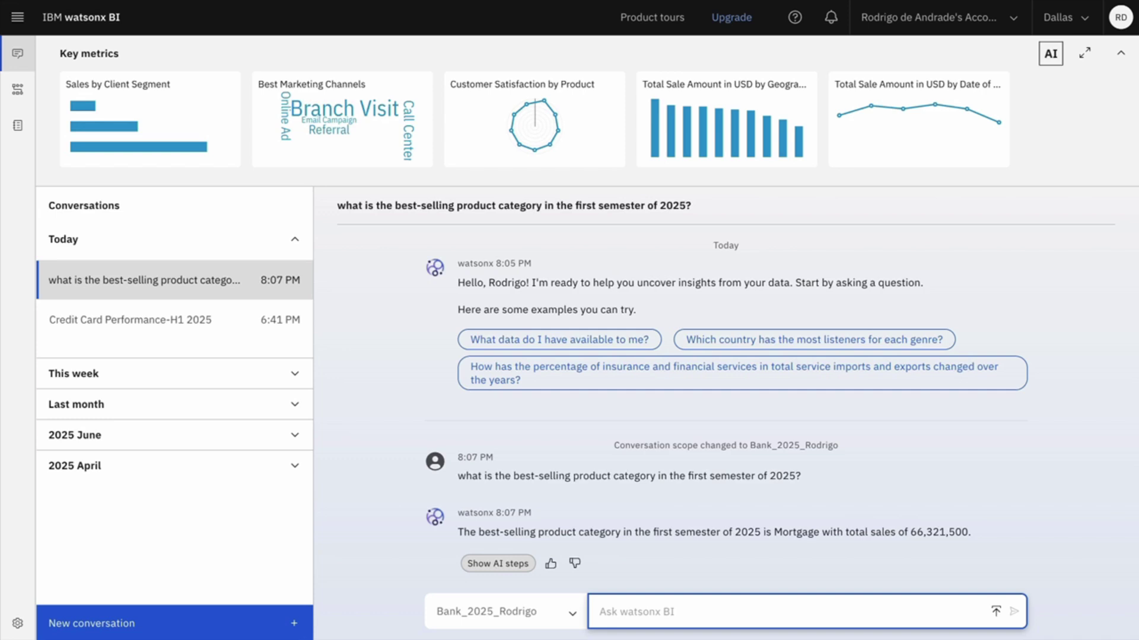
Ask which region contributed most to Mortgage sales in H1 2025
{"action": "type", "text": "which region contributed"}
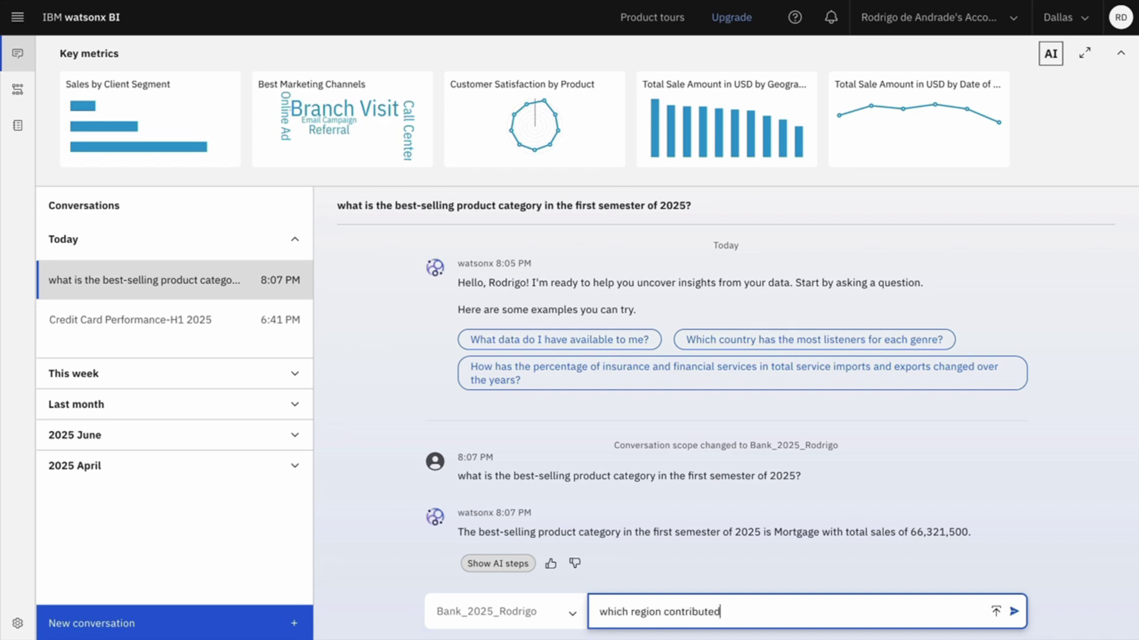
{"action": "type", "text": " most to Mortgage sales in this H1"}
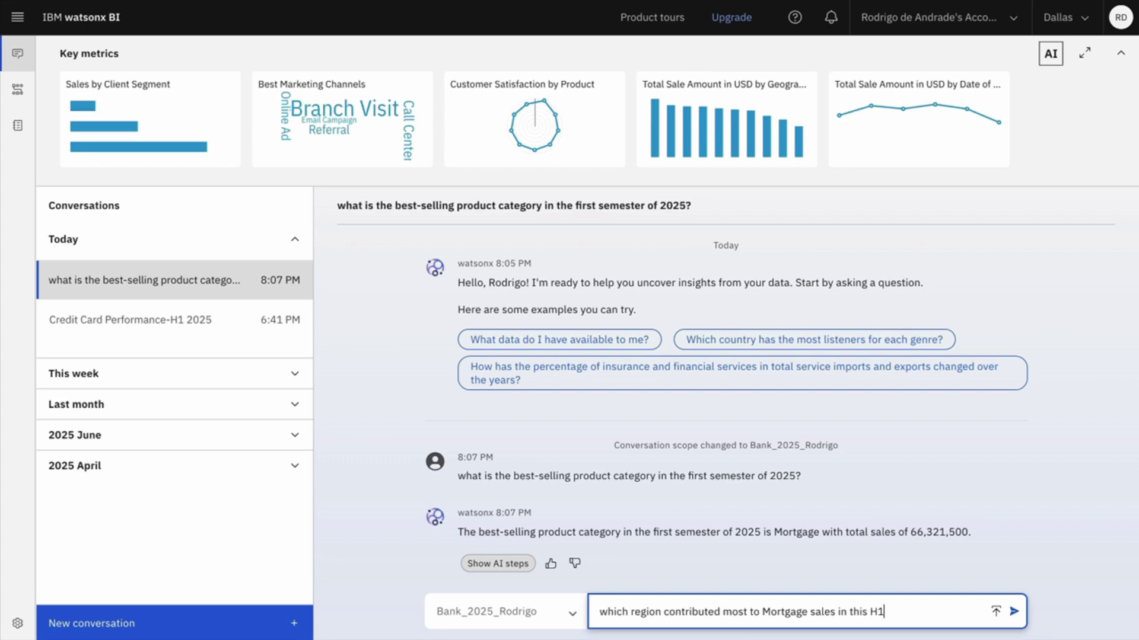
{"action": "type", "text": " 2025 period?"}
{"action": "key", "text": "Return"}
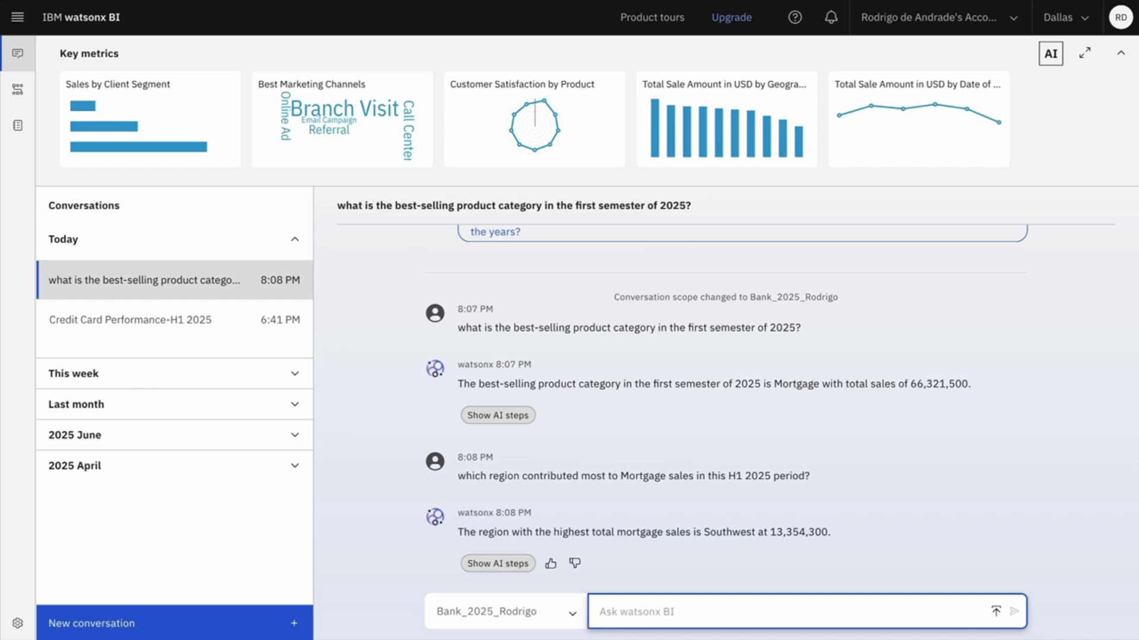
Request a chart showing Mortgage sales by region in H1 2025
{"action": "type", "text": "create a chart showing Mortg"}
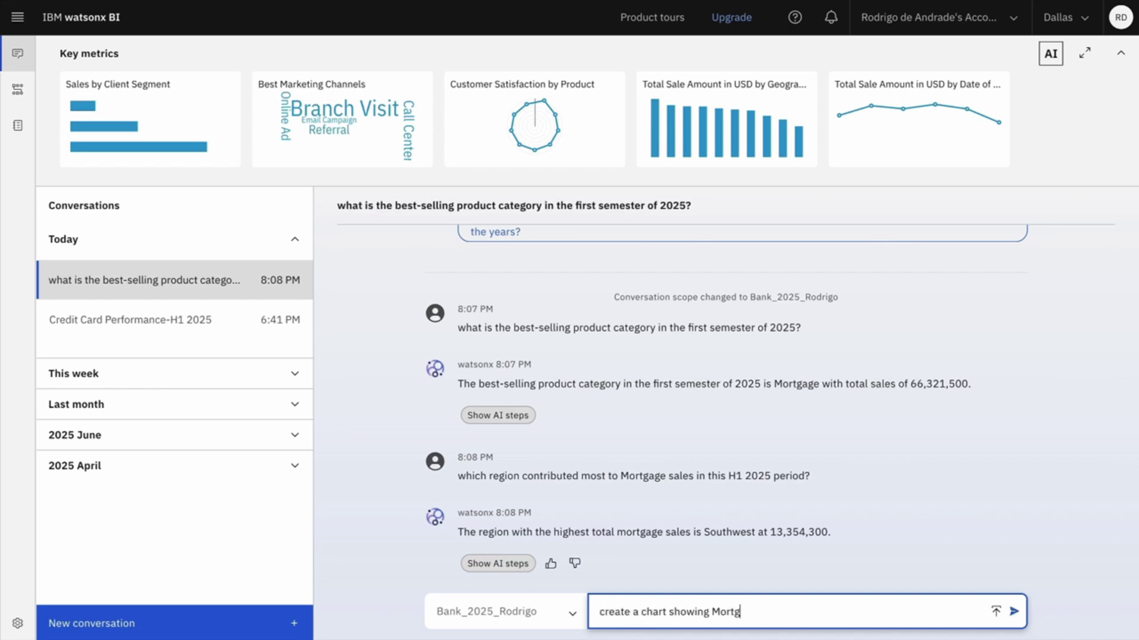
{"action": "type", "text": "age sales by region"}
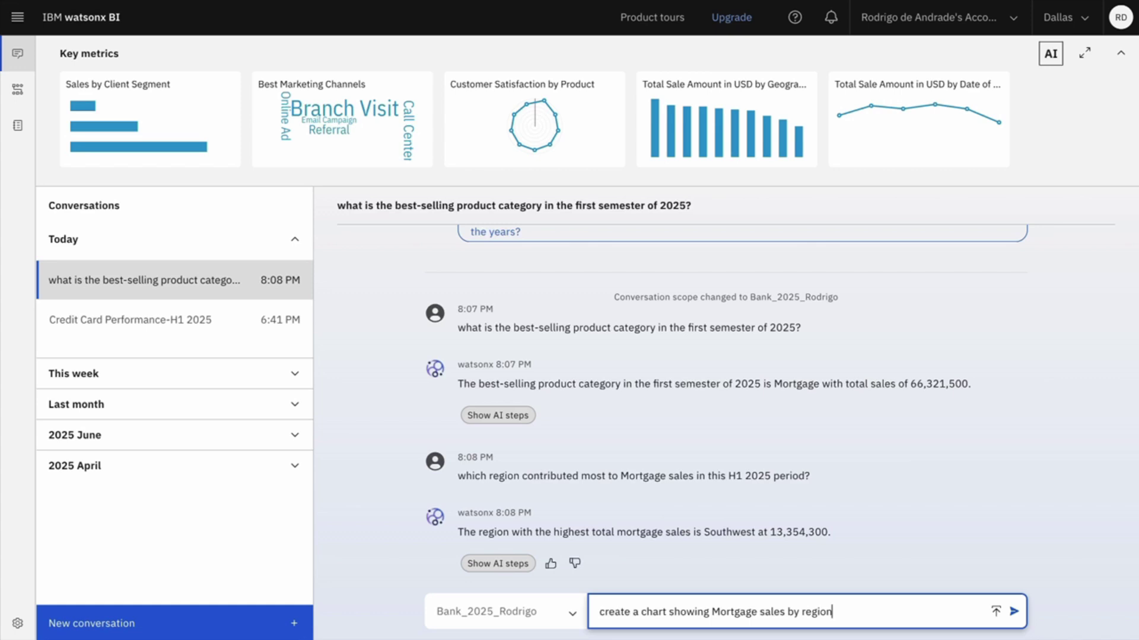
{"action": "type", "text": " in H1 2025"}
{"action": "key", "text": "Return"}
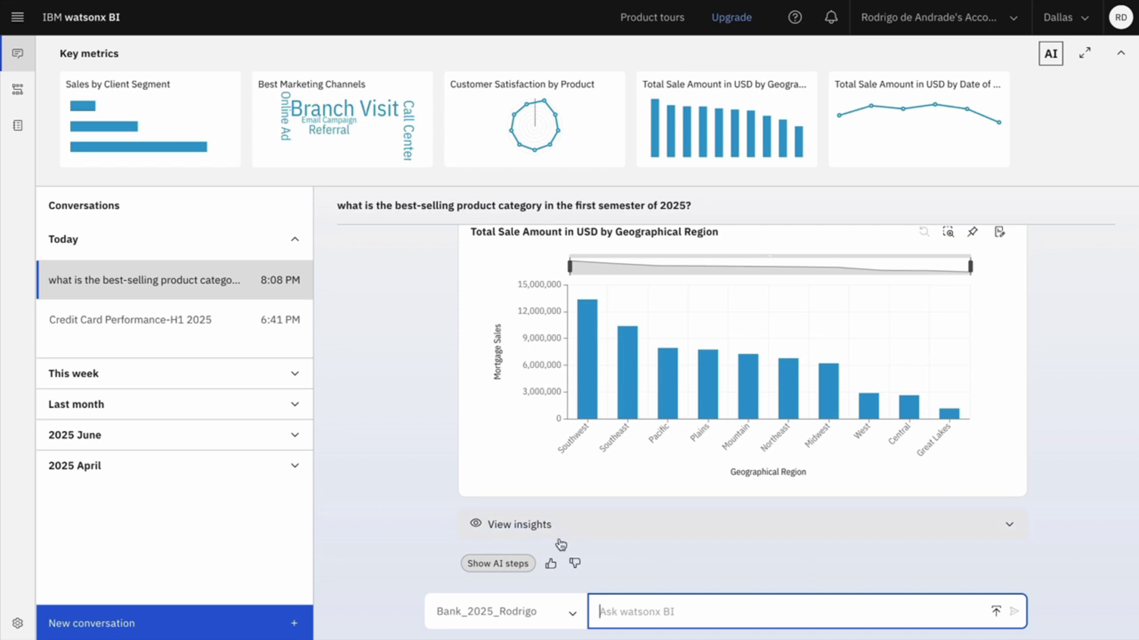
Expand the regional chart's insights and switch them to the paragraph summary view
{"action": "left_click", "coordinate": [530, 533]}
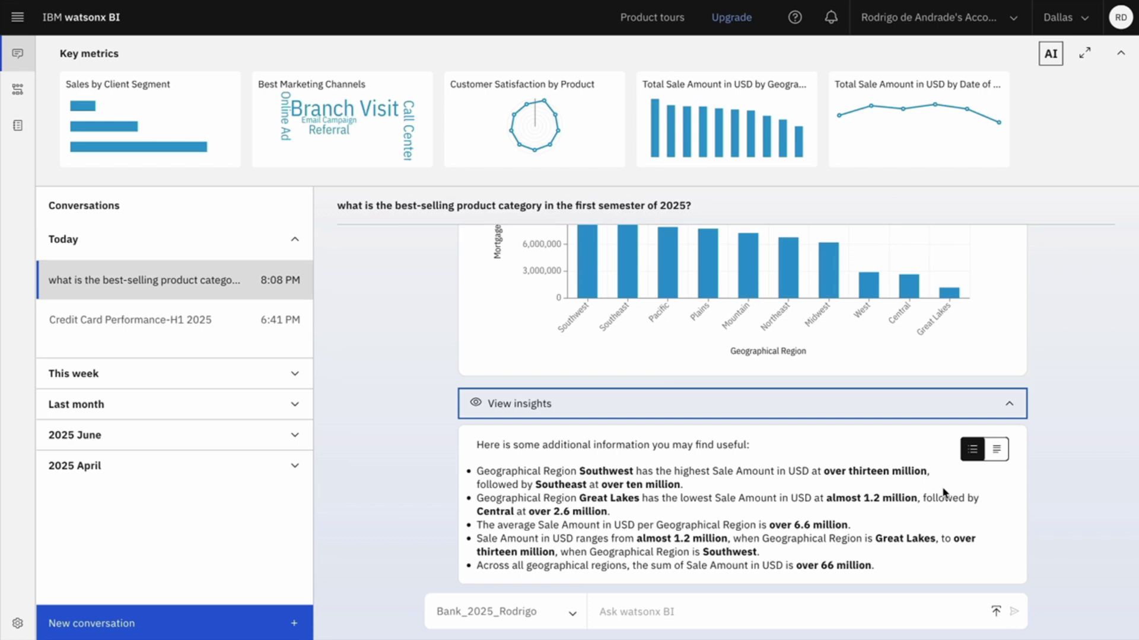
{"action": "left_click", "coordinate": [996, 449]}
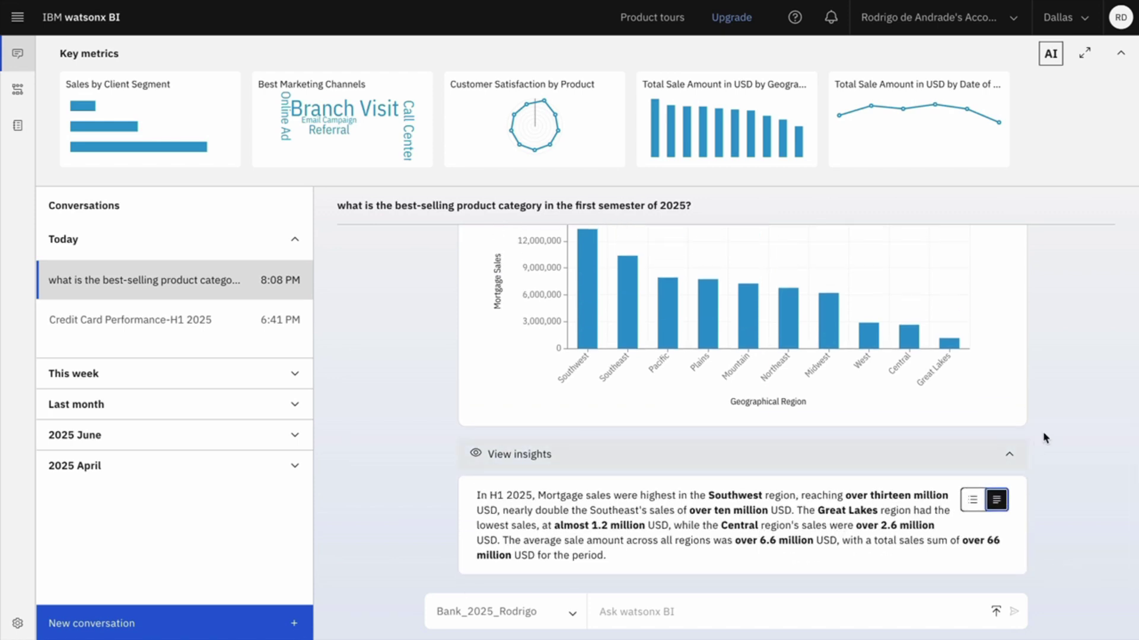
{"action": "scroll", "coordinate": [1043, 433], "scroll_direction": "up", "scroll_amount": 3}
{"action": "scroll", "coordinate": [1057, 434], "scroll_direction": "up", "scroll_amount": 2}
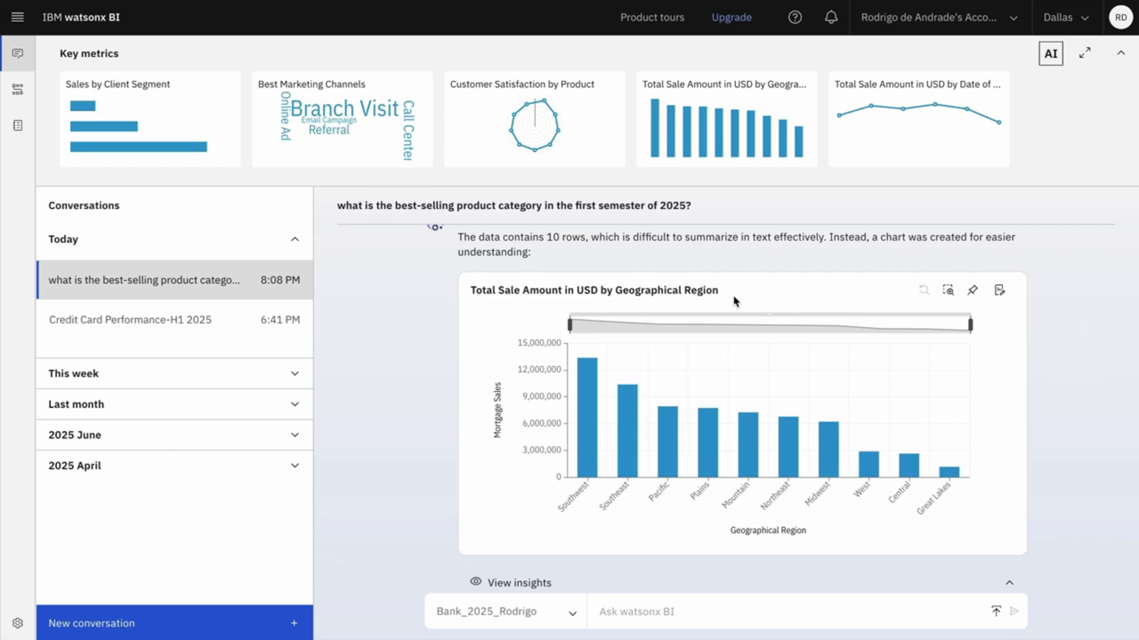
Ask watsonx BI to change the chart title to "Mortgage Sales by Region"
{"action": "left_click", "coordinate": [670, 614]}
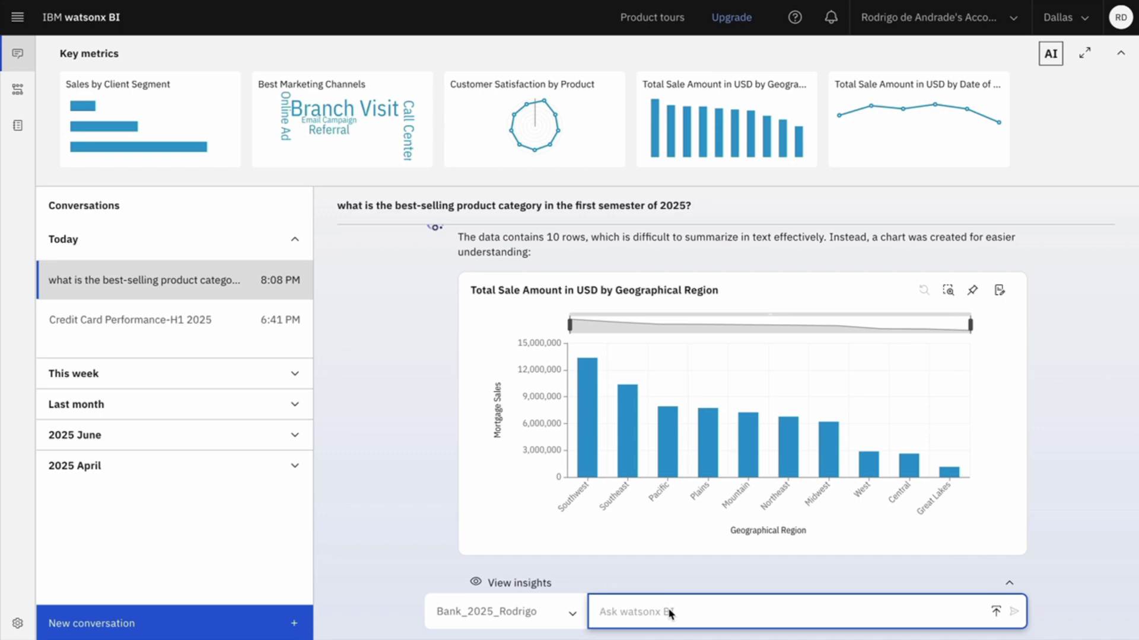
{"action": "type", "text": "change the title of thi"}
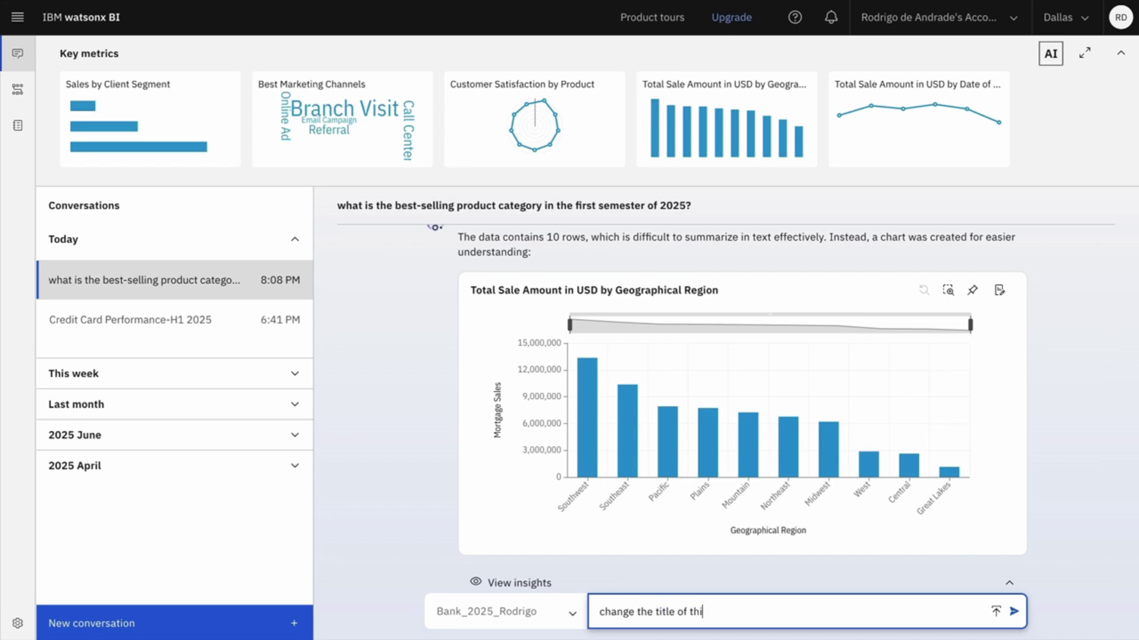
{"action": "type", "text": "s chart to \"Mortgage"}
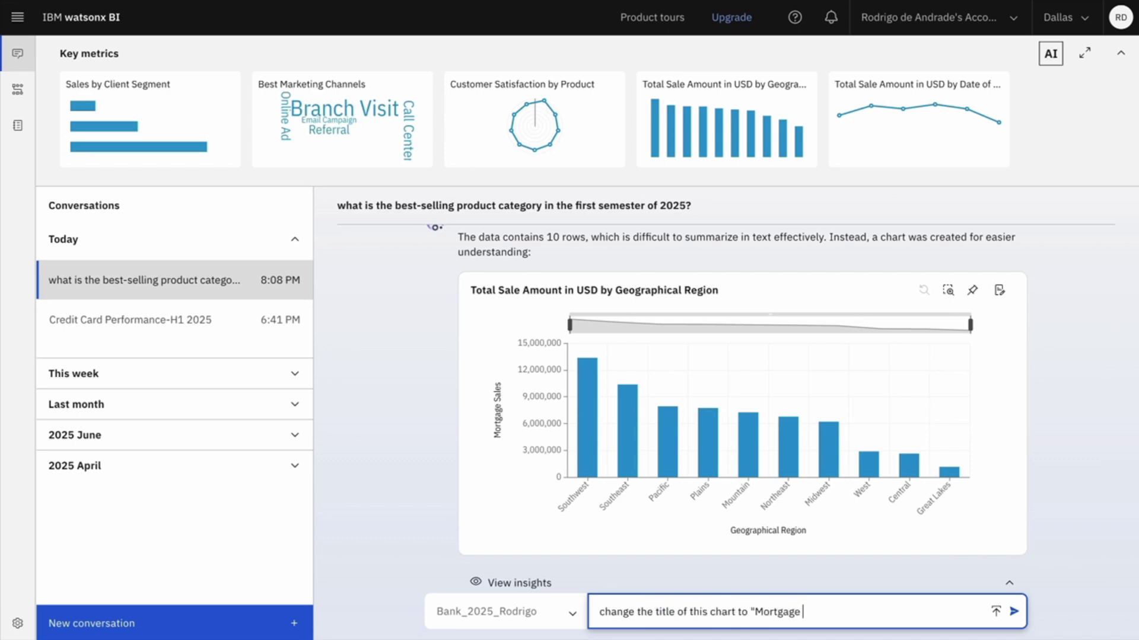
{"action": "type", "text": " Sales by Region\""}
{"action": "key", "text": "Return"}
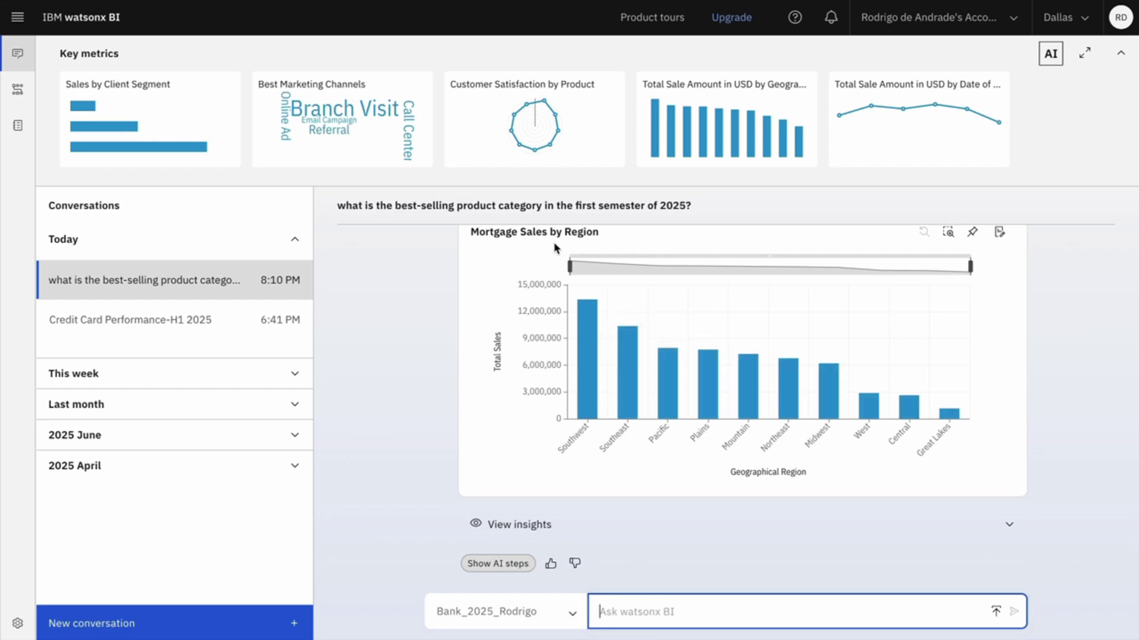
Pin the Mortgage Sales by Region chart to Key metrics and preview its detail card
{"action": "left_click", "coordinate": [973, 236]}
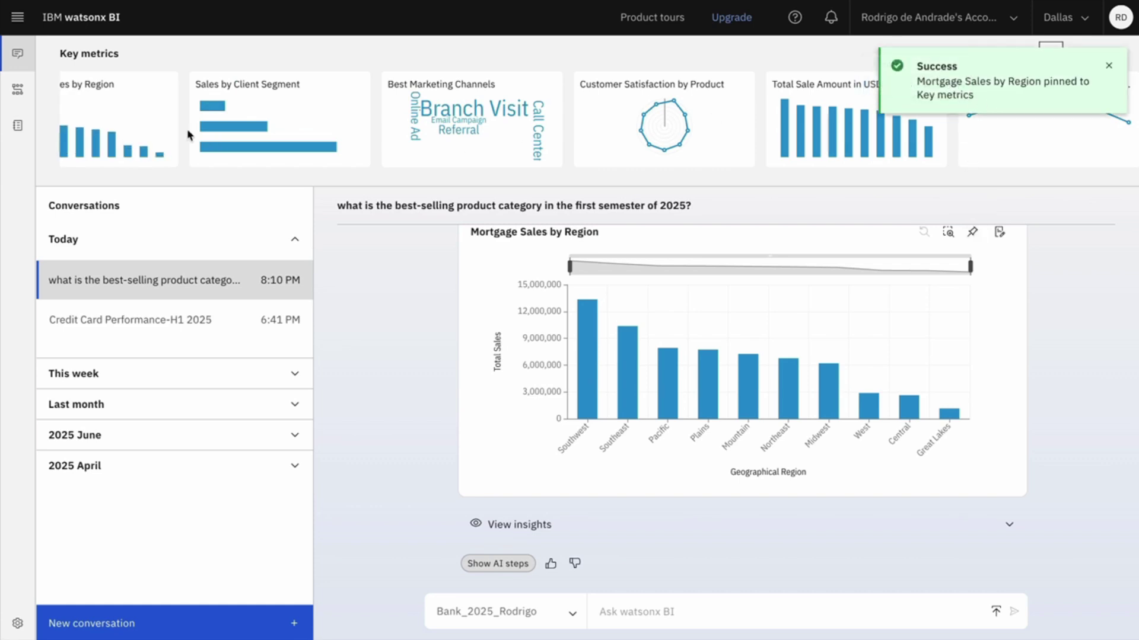
{"action": "left_click", "coordinate": [157, 122]}
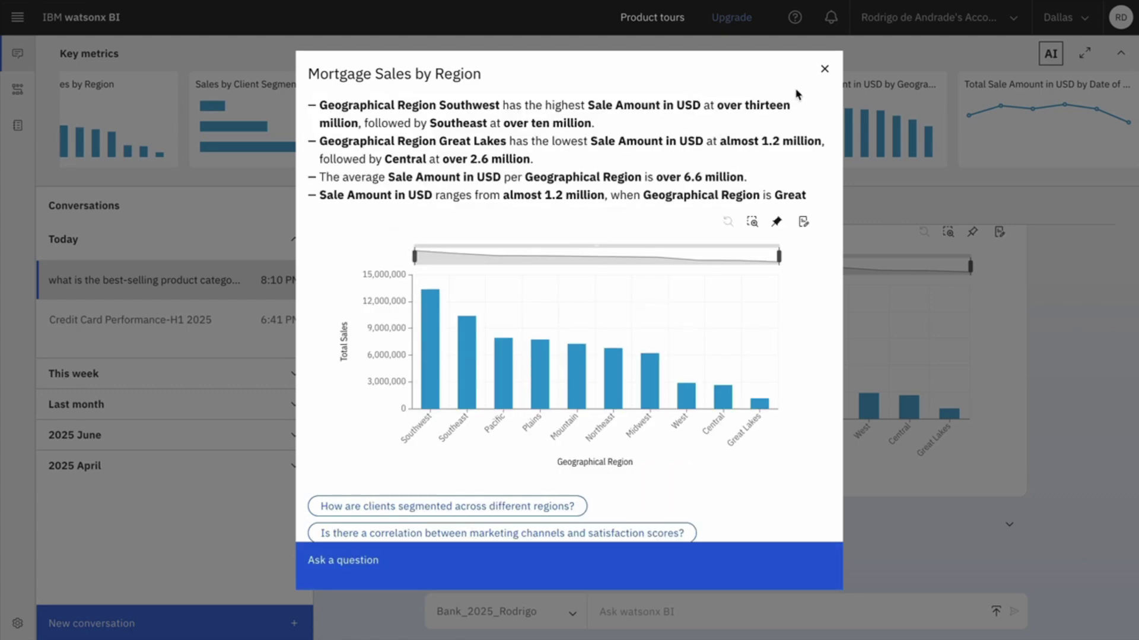
{"action": "left_click", "coordinate": [825, 70]}
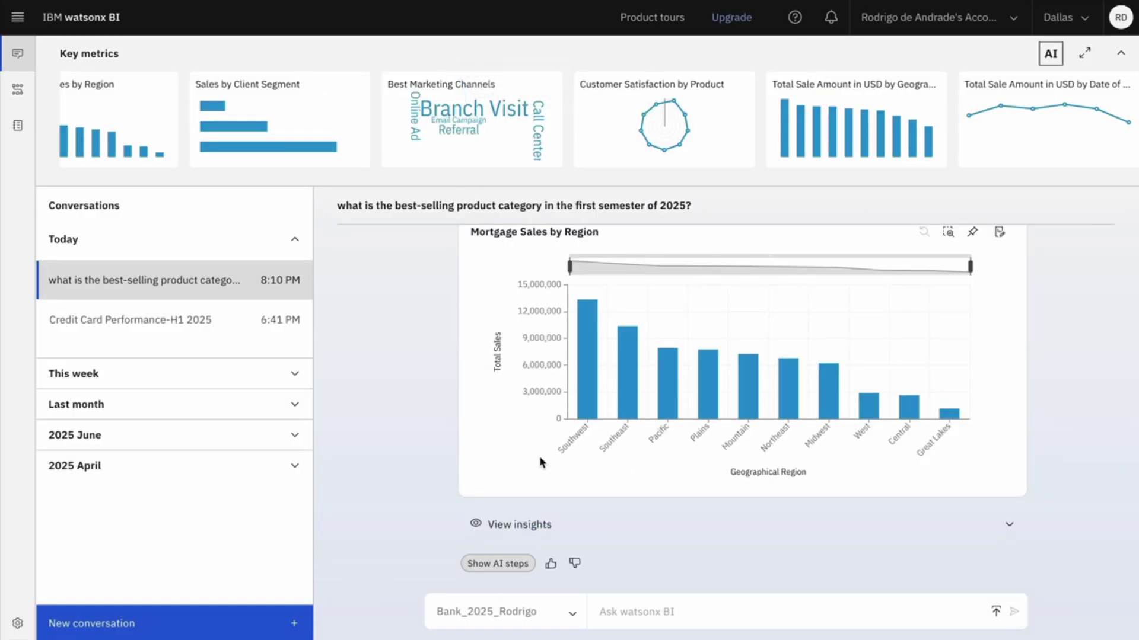
Ask which branch had the highest Mortgage sales in the Southwest region
{"action": "left_click", "coordinate": [617, 614]}
{"action": "type", "text": "which branch had "}
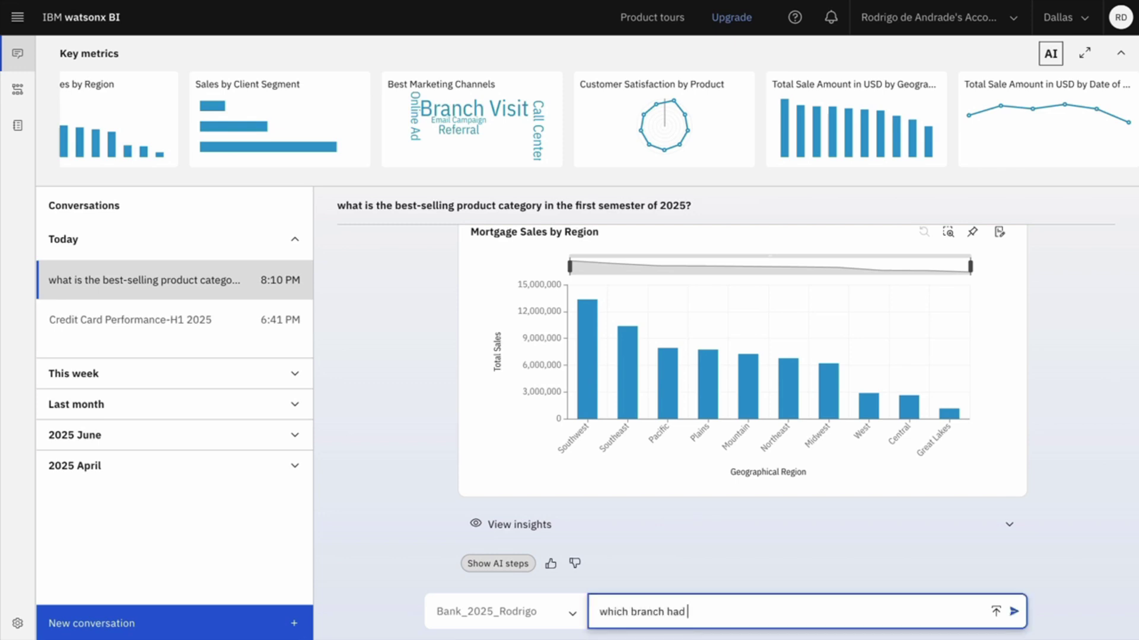
{"action": "type", "text": "the highest sales of Mort"}
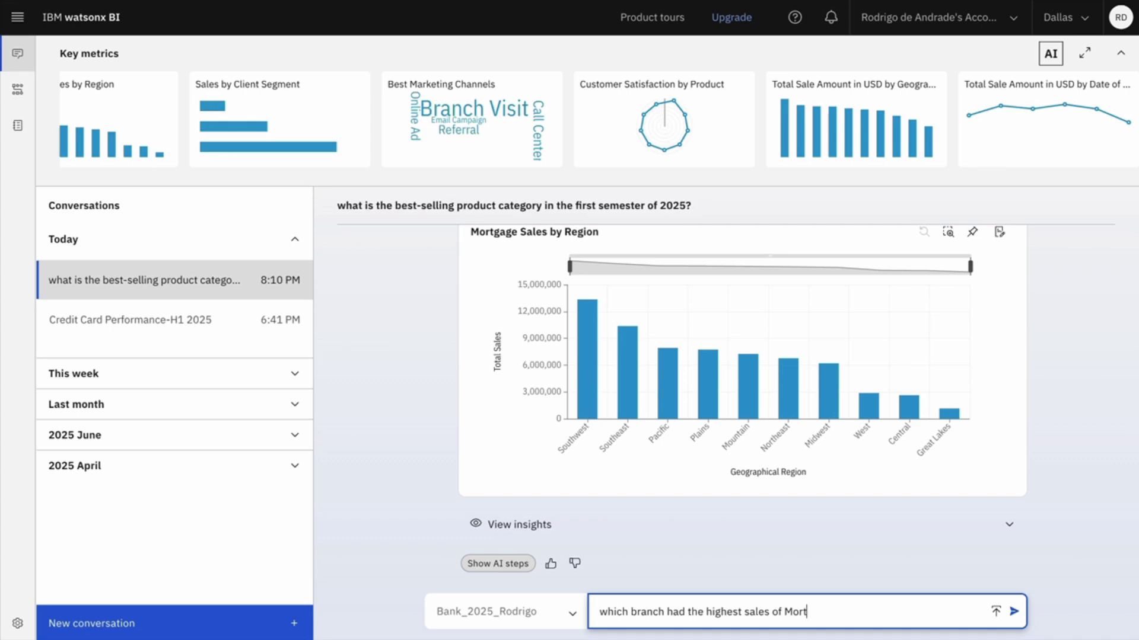
{"action": "type", "text": "gage in the Southwes"}
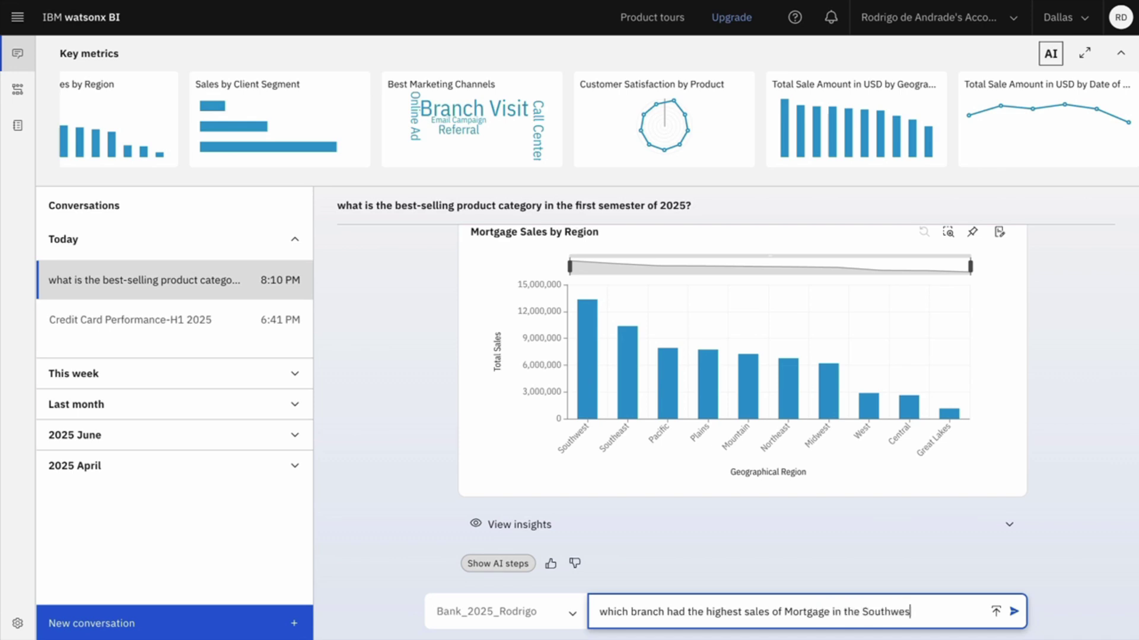
{"action": "type", "text": "t region?"}
{"action": "key", "text": "Return"}
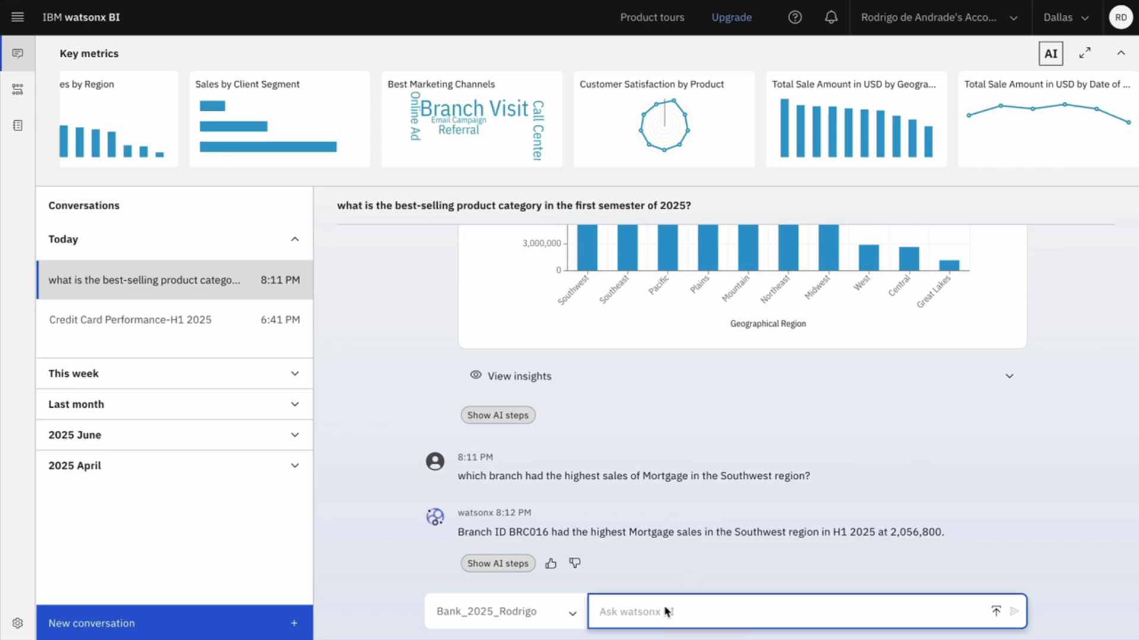
Ask who the top-performing Mortgage employee in branch BRC016 is
{"action": "type", "text": "who is the top-perfo"}
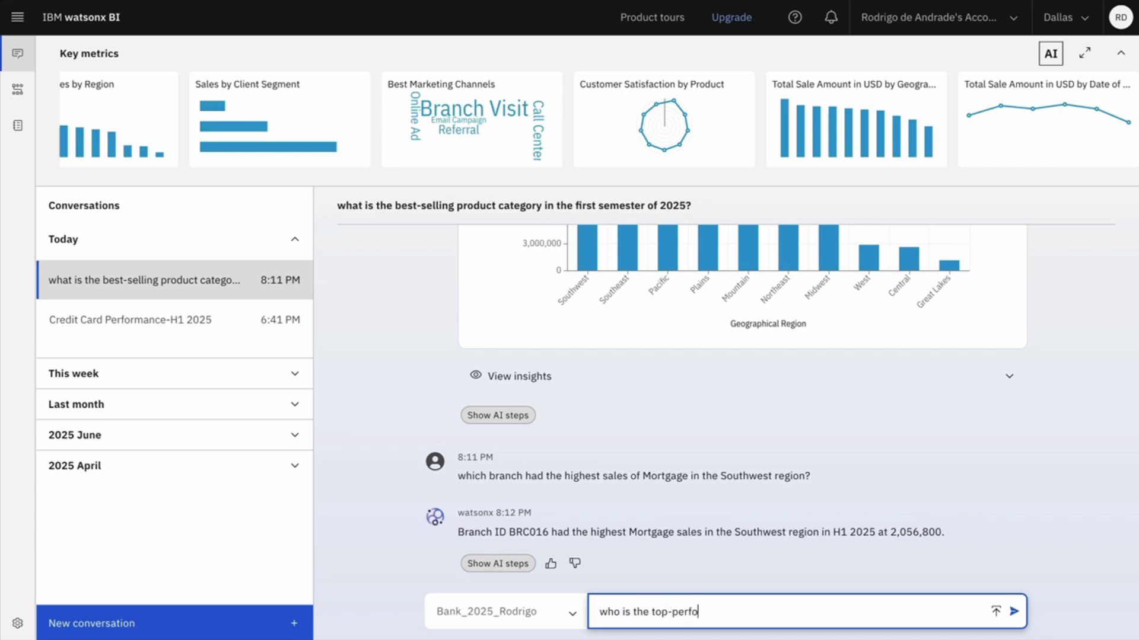
{"action": "type", "text": "rming employee in this branch for Mortgage?"}
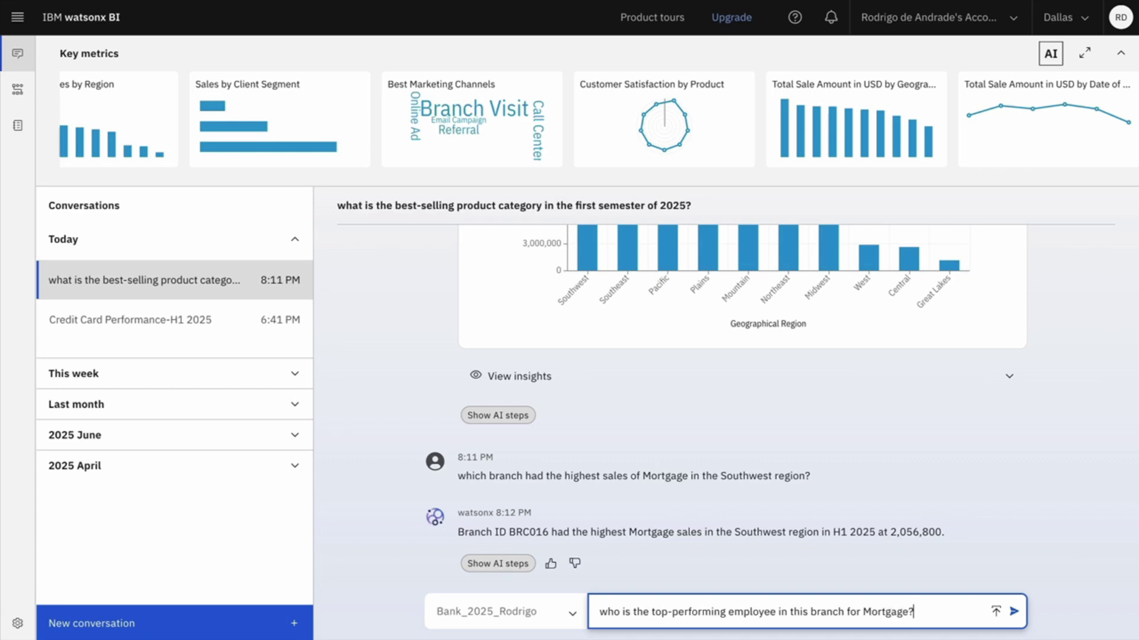
{"action": "key", "text": "Return"}
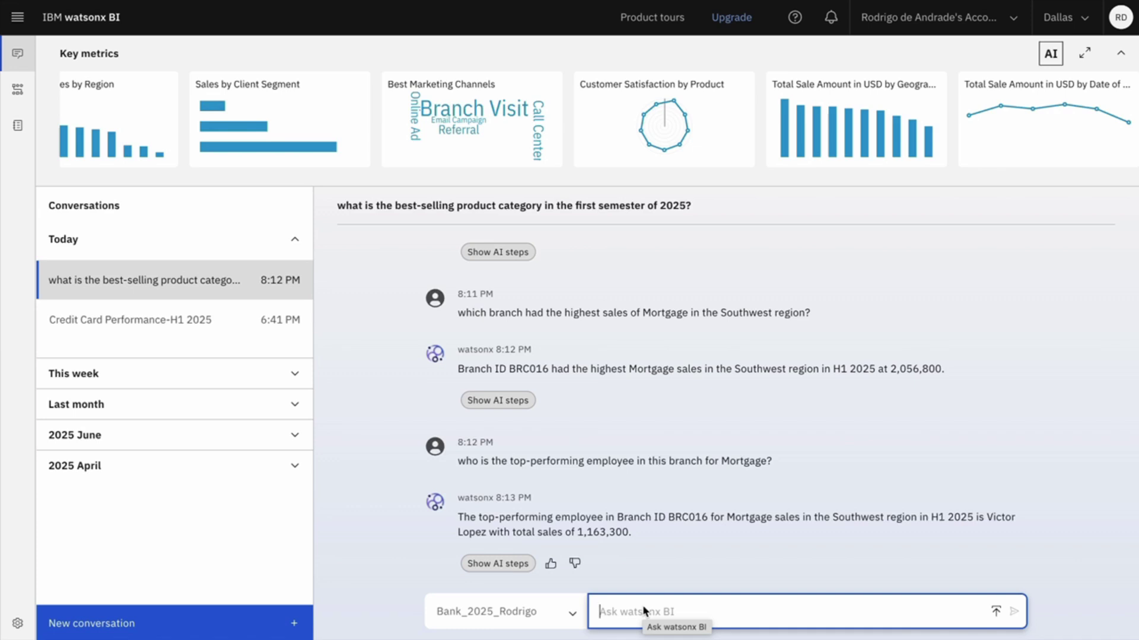
Ask 'and top 5 across all branches of the country?' and read the resulting list
{"action": "type", "text": "an"}
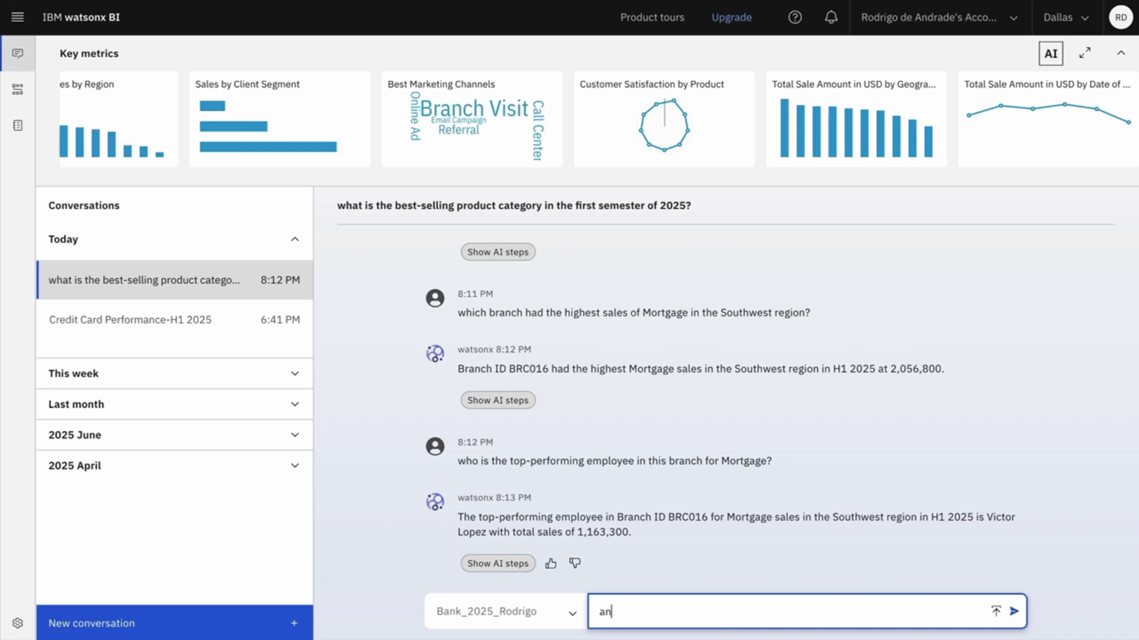
{"action": "type", "text": "d top 5 across all branches of the country?"}
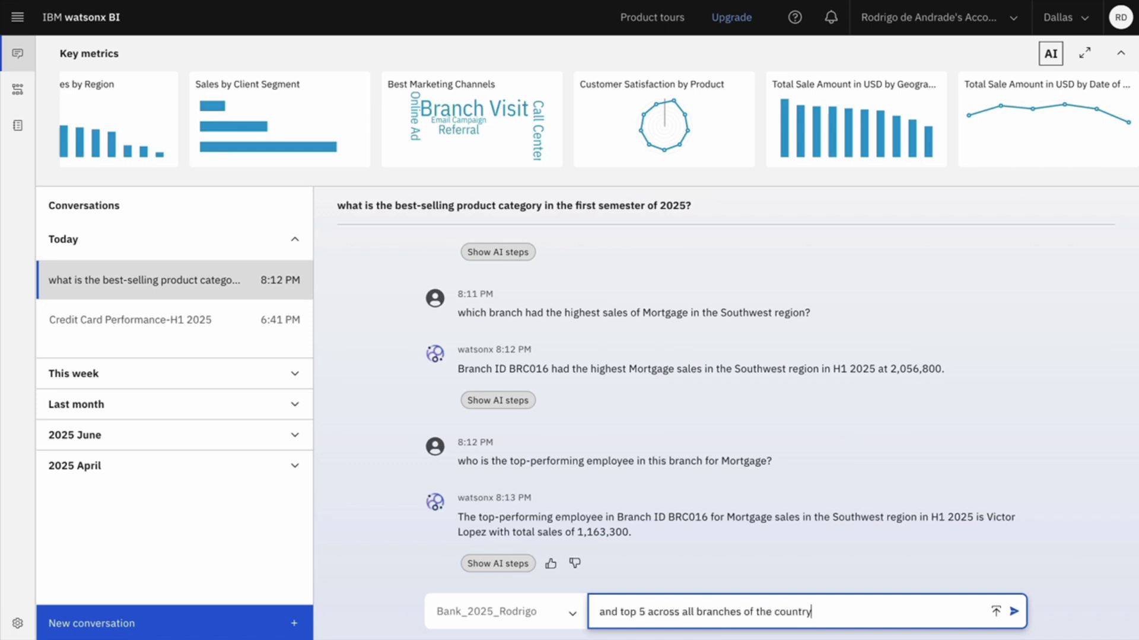
{"action": "key", "text": "Return"}
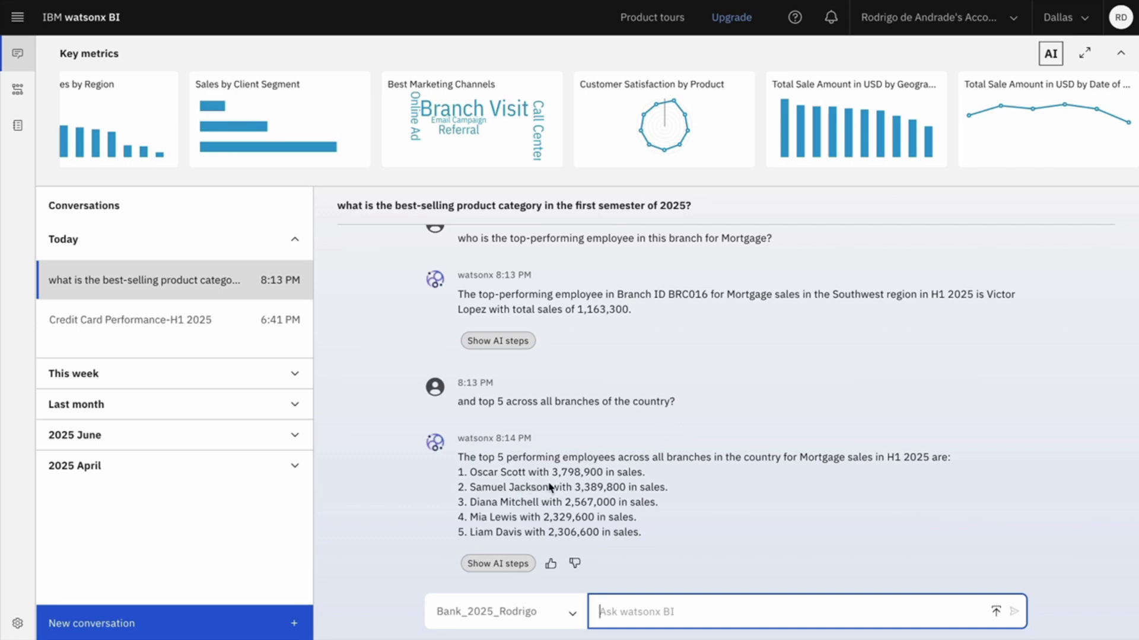
{"action": "scroll", "coordinate": [570, 474], "scroll_direction": "up", "scroll_amount": 3}
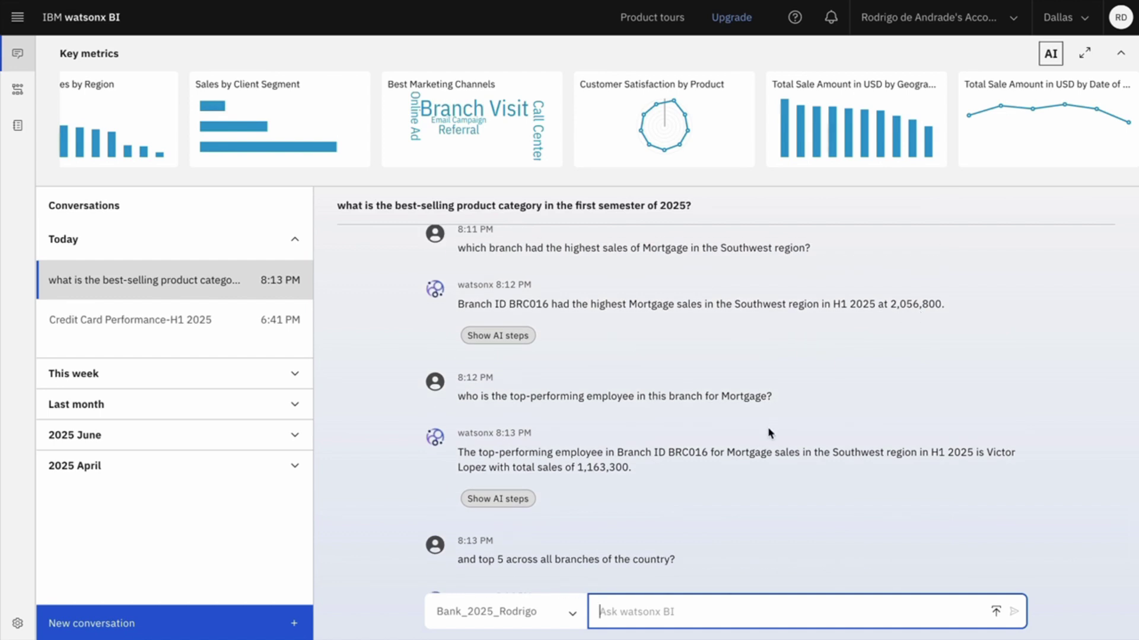
{"action": "scroll", "coordinate": [745, 504], "scroll_direction": "down", "scroll_amount": 2}
{"action": "scroll", "coordinate": [744, 504], "scroll_direction": "down", "scroll_amount": 1}
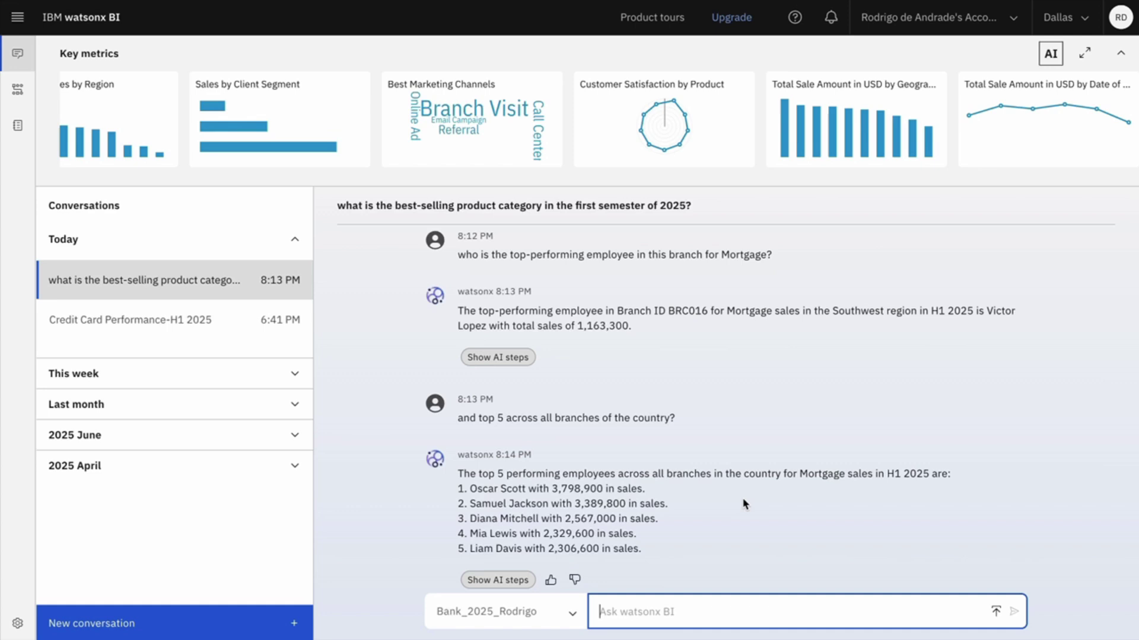
{"action": "scroll", "coordinate": [745, 504], "scroll_direction": "down", "scroll_amount": 1}
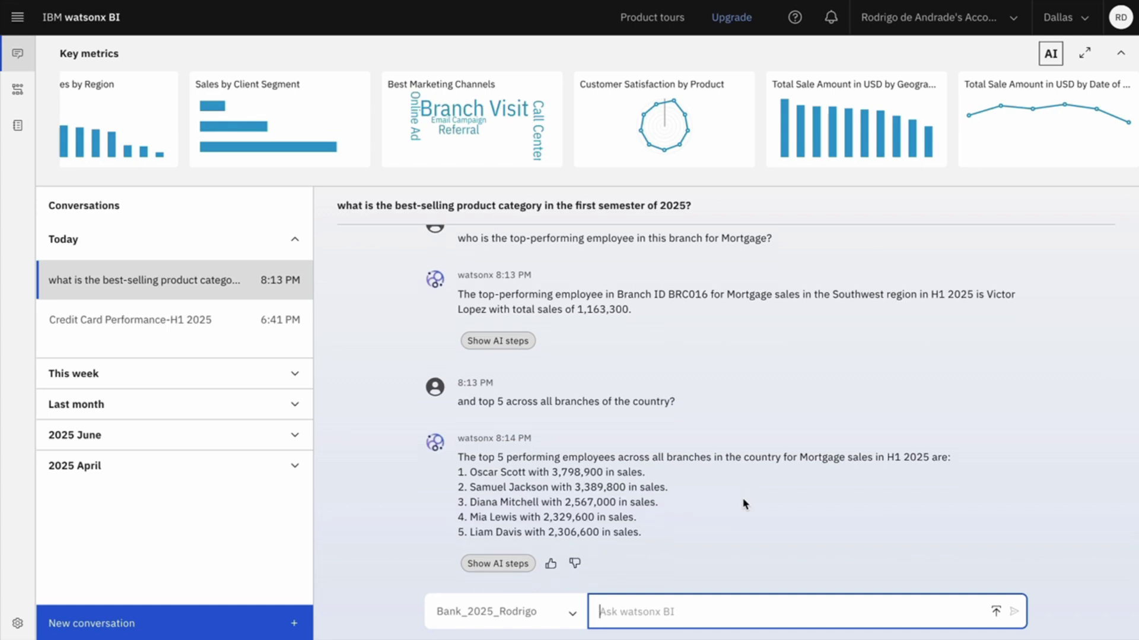
Show the AI steps for the top-5 answer: the interpreted question and source commercial_bank.csv
{"action": "left_click", "coordinate": [510, 566]}
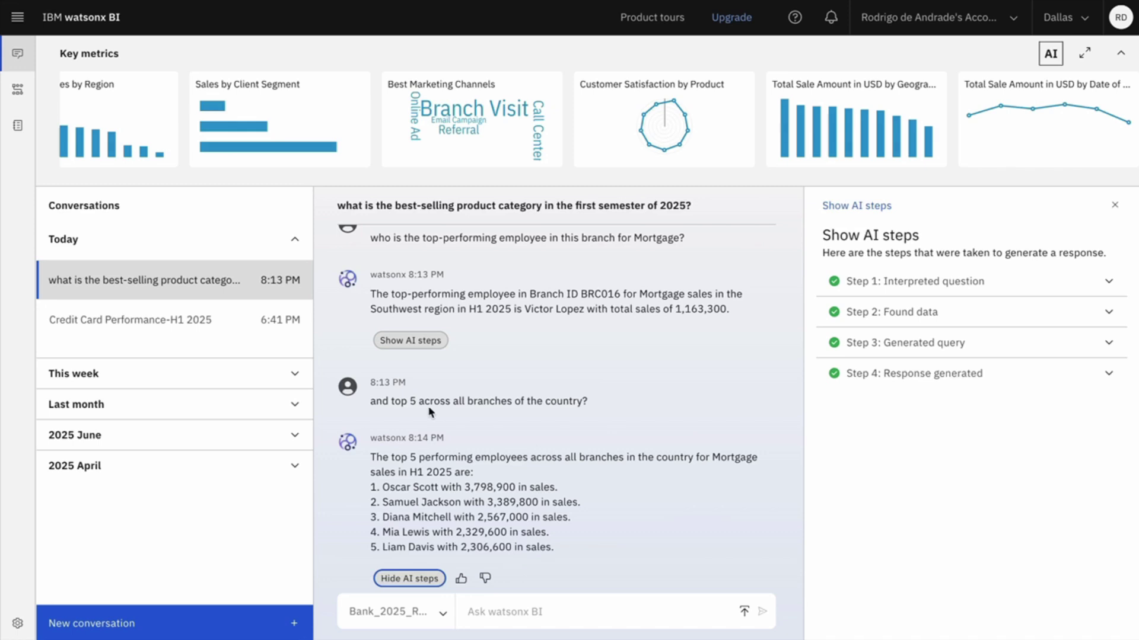
{"action": "left_click", "coordinate": [962, 290]}
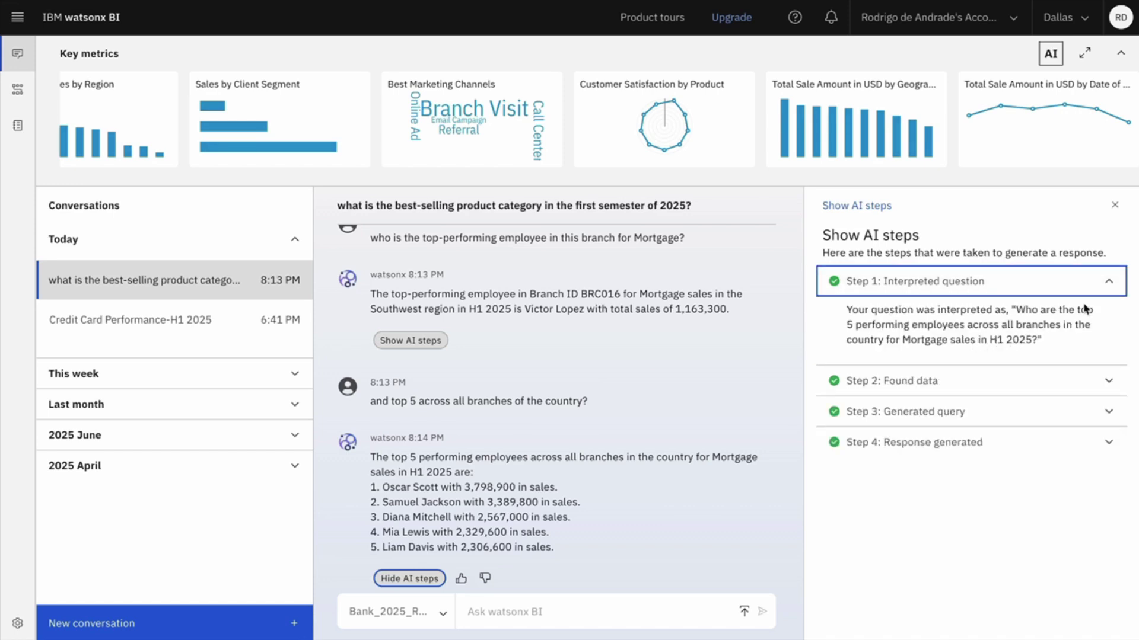
{"action": "left_click", "coordinate": [1108, 288]}
{"action": "left_click", "coordinate": [1098, 314]}
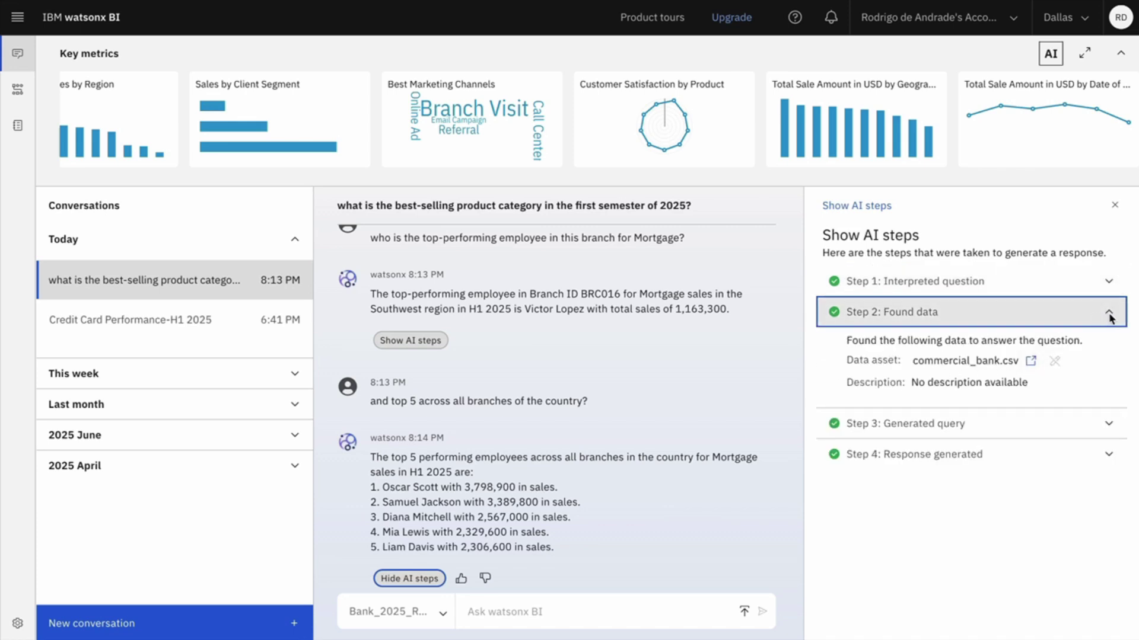
{"action": "left_click", "coordinate": [1096, 316]}
Reveal the generated SQL query and scroll down to the referenced data fields
{"action": "left_click", "coordinate": [1081, 344]}
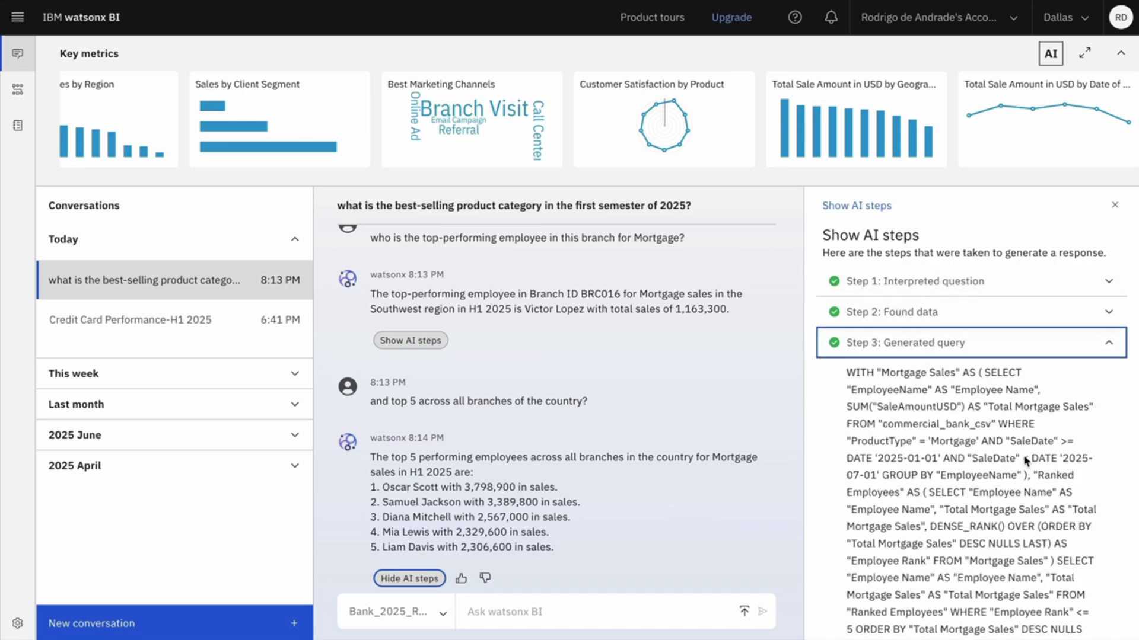
{"action": "scroll", "coordinate": [1017, 498], "scroll_direction": "down", "scroll_amount": 2}
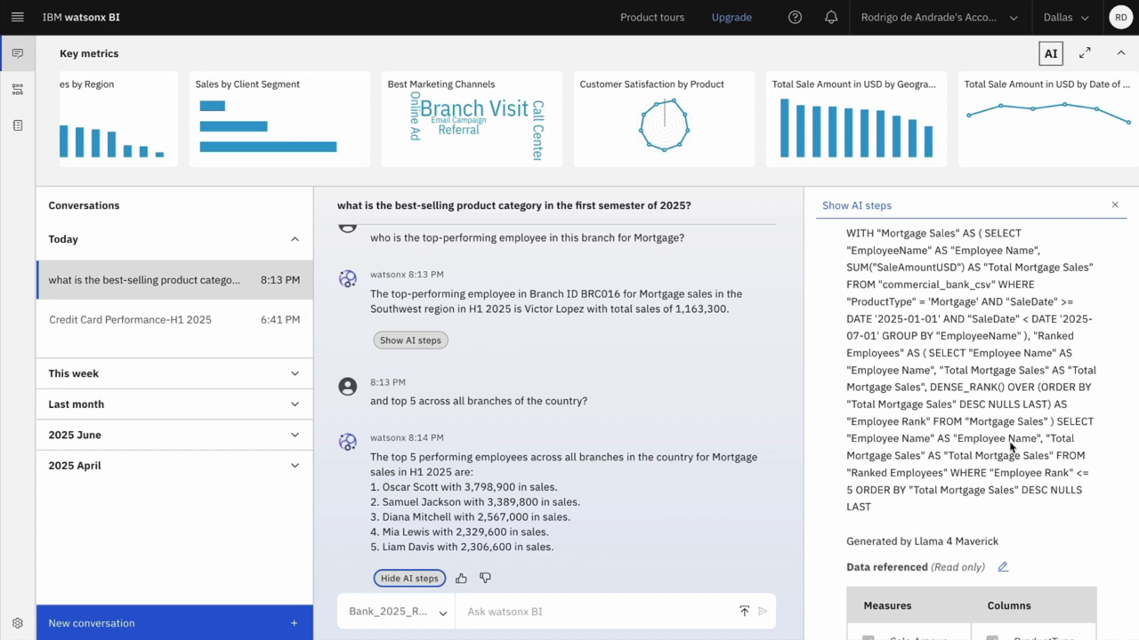
{"action": "scroll", "coordinate": [1012, 446], "scroll_direction": "down", "scroll_amount": 3}
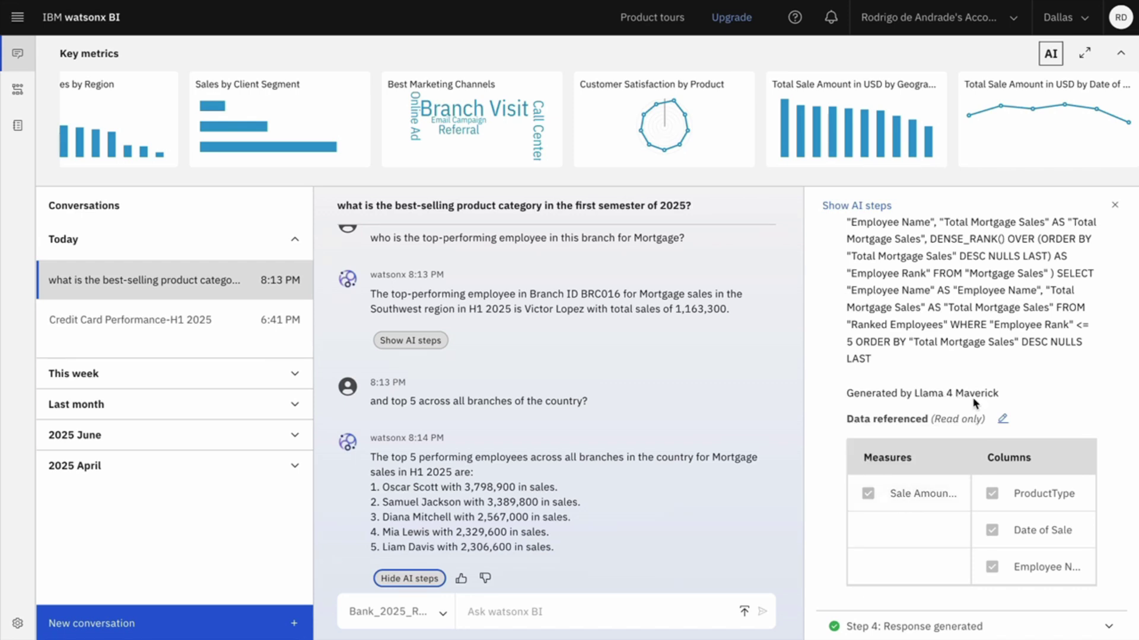
Review the Change data panel for the top-5 answer, then close it to restore the full conversation
{"action": "left_click", "coordinate": [1002, 419]}
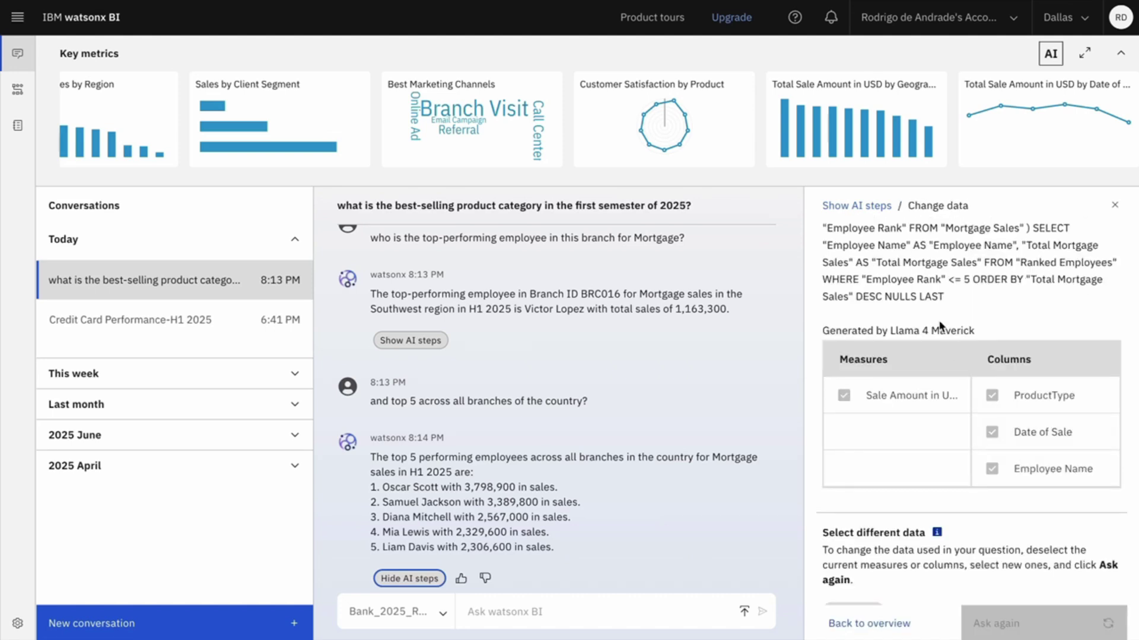
{"action": "scroll", "coordinate": [939, 325], "scroll_direction": "down", "scroll_amount": 5}
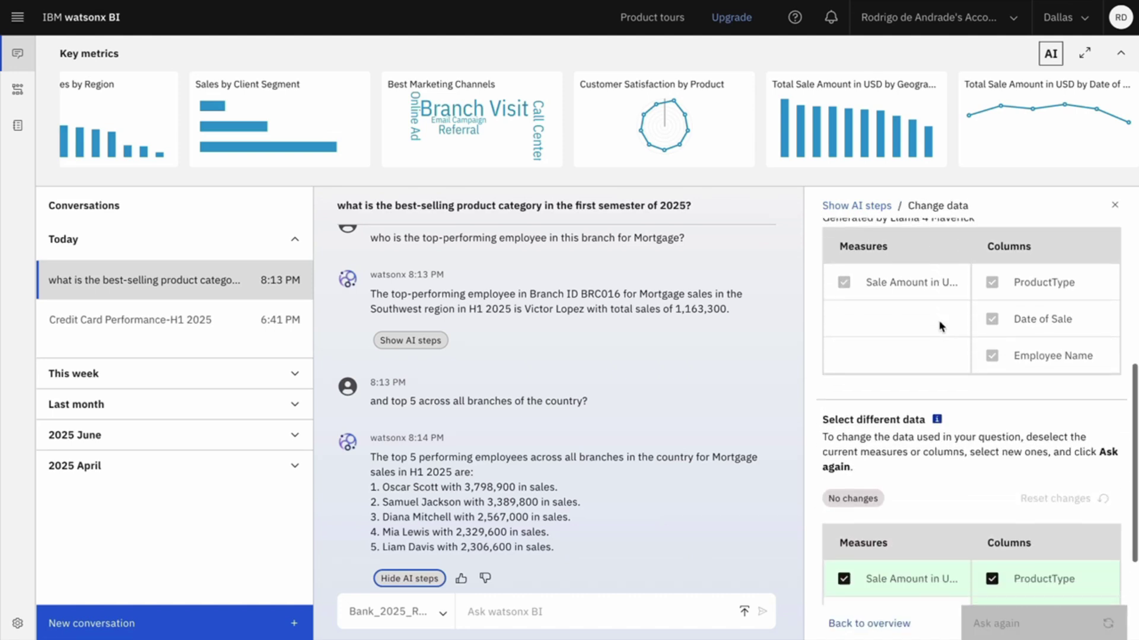
{"action": "scroll", "coordinate": [939, 322], "scroll_direction": "down", "scroll_amount": 1}
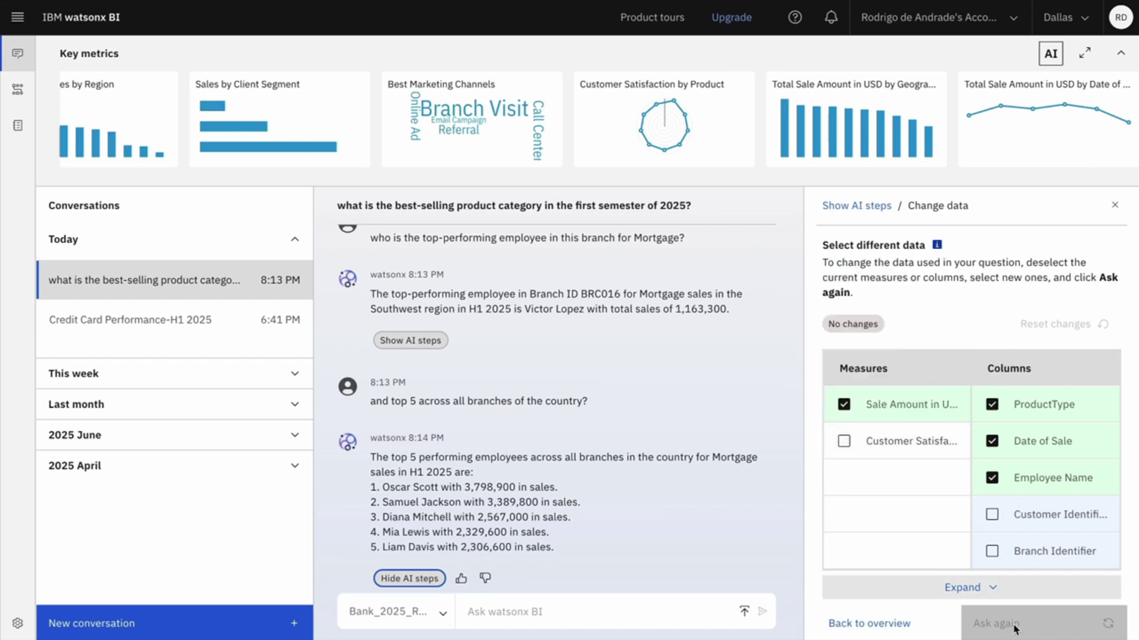
{"action": "left_click", "coordinate": [1117, 207]}
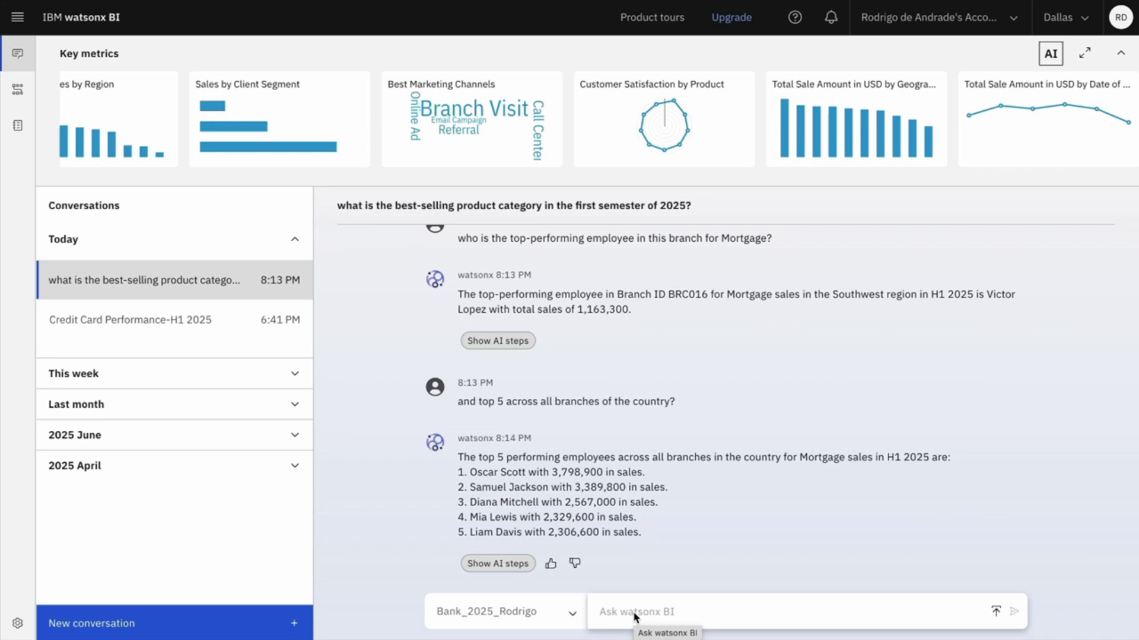
Rename the best-selling product conversation to 'Mortgage Performance in H1'
{"action": "right_click", "coordinate": [208, 287]}
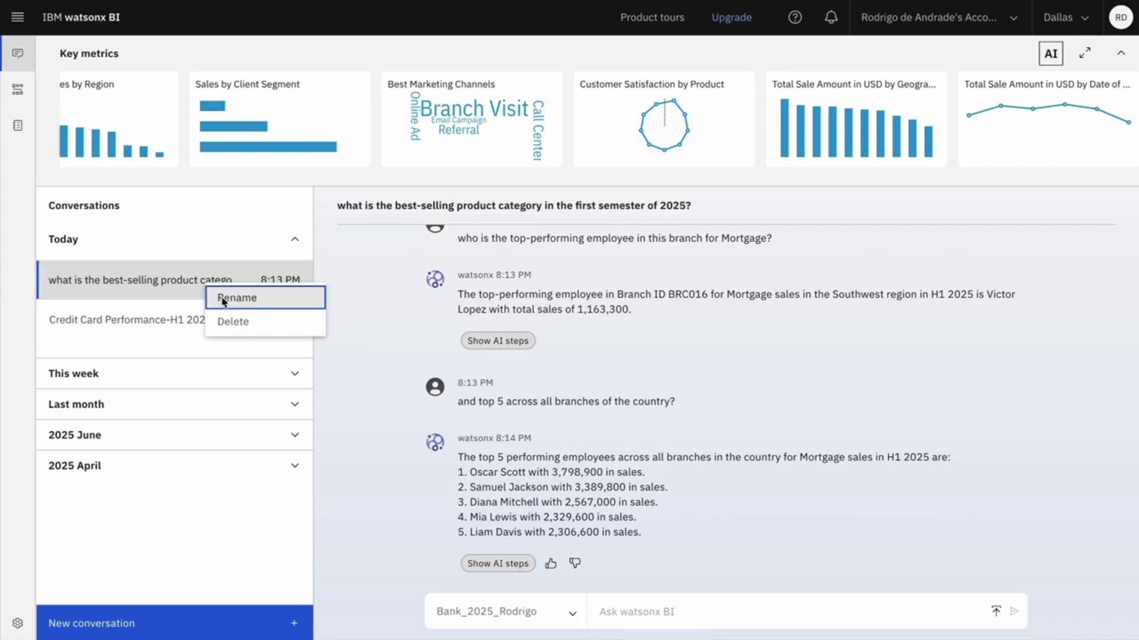
{"action": "left_click", "coordinate": [223, 299]}
{"action": "double_click", "coordinate": [366, 310]}
{"action": "key", "text": "ctrl+a"}
{"action": "key", "text": "BackSpace"}
{"action": "type", "text": "Mortgage"}
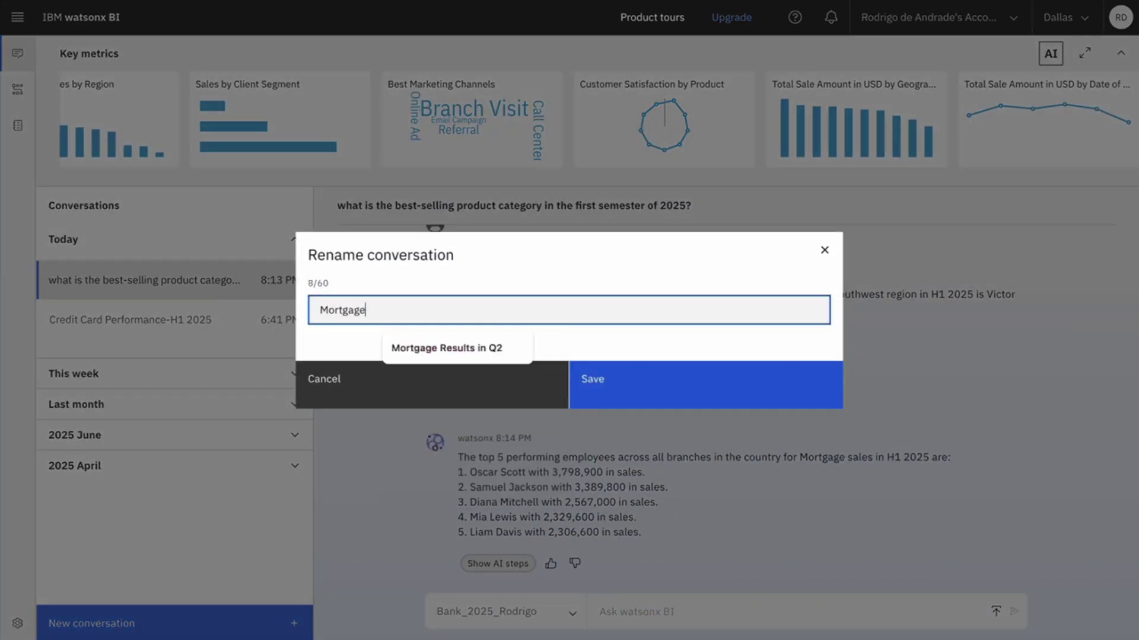
{"action": "type", "text": " Performance in H1"}
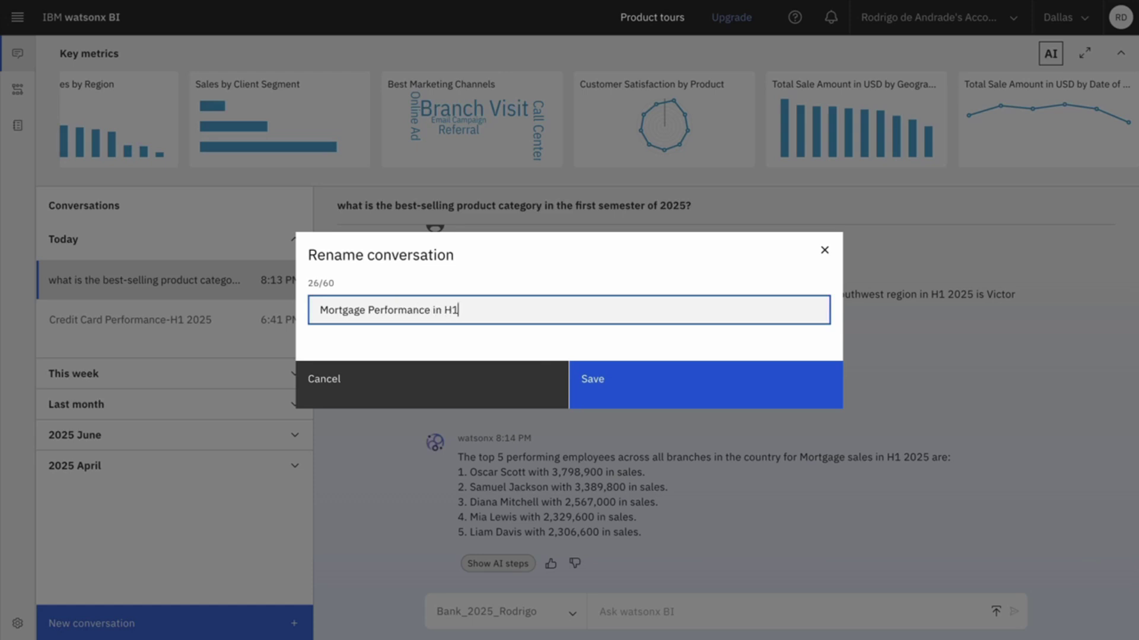
{"action": "left_click", "coordinate": [596, 385]}
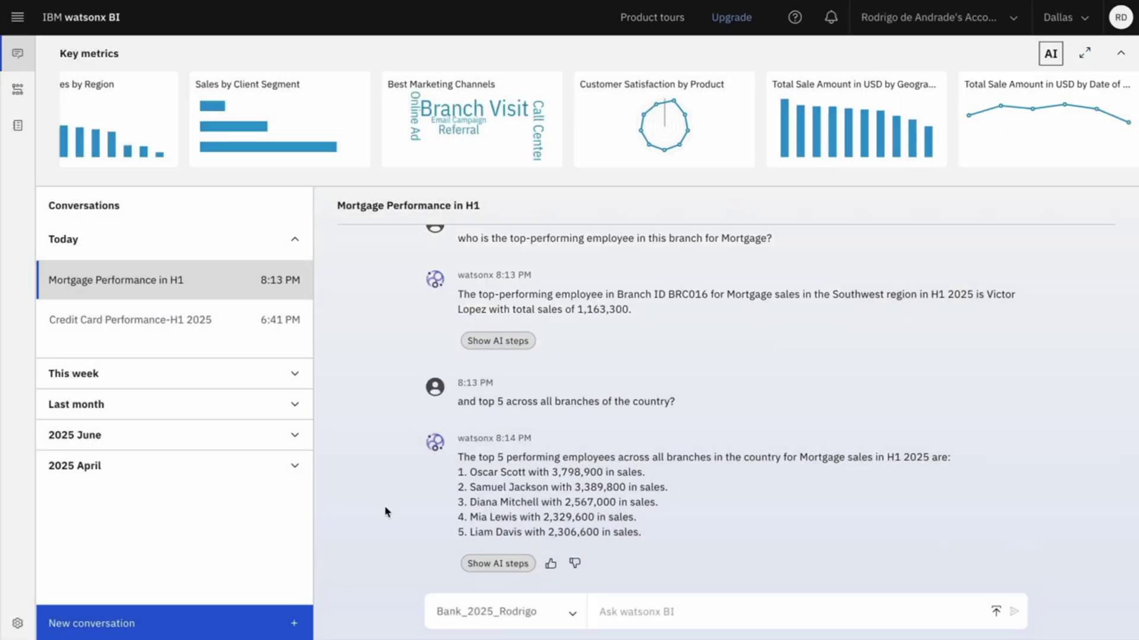
Start a new conversation based on the Bank_2025 dataset
{"action": "left_click", "coordinate": [231, 627]}
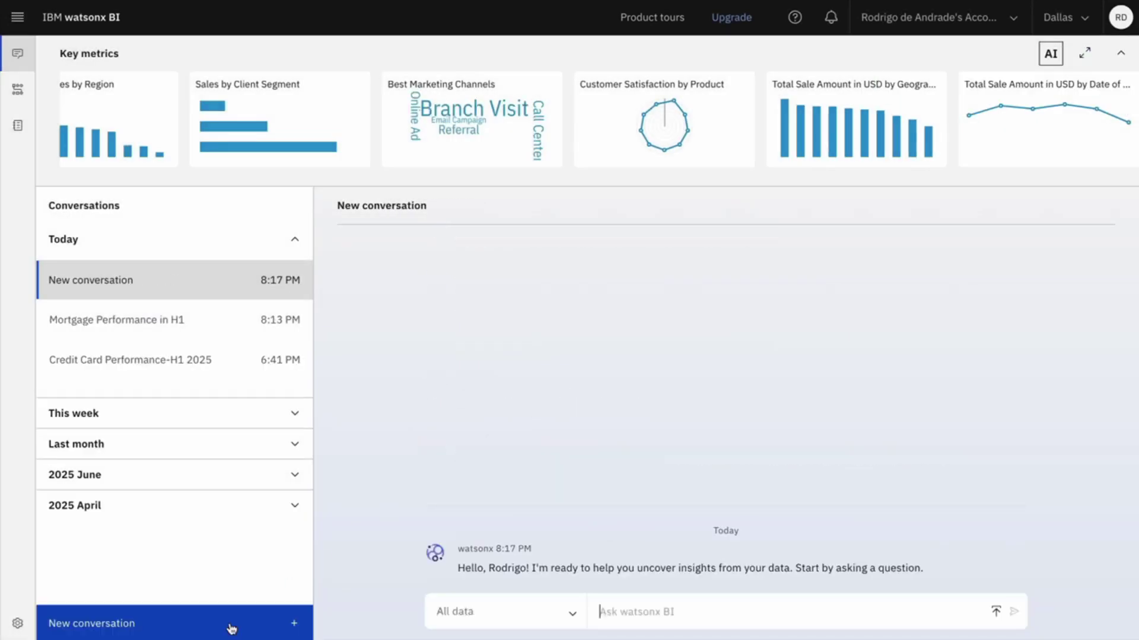
{"action": "left_click", "coordinate": [574, 617]}
{"action": "left_click", "coordinate": [507, 528]}
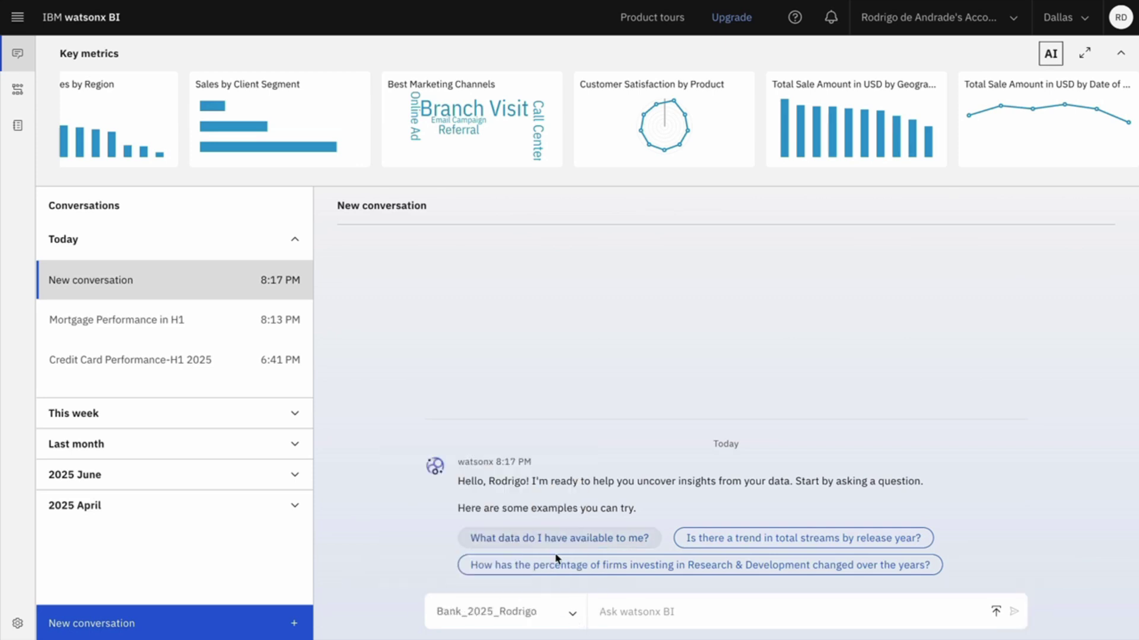
Ask 'what impacts sales?' and review the key-driver chart, with Product Type strongest at 62%
{"action": "left_click", "coordinate": [638, 614]}
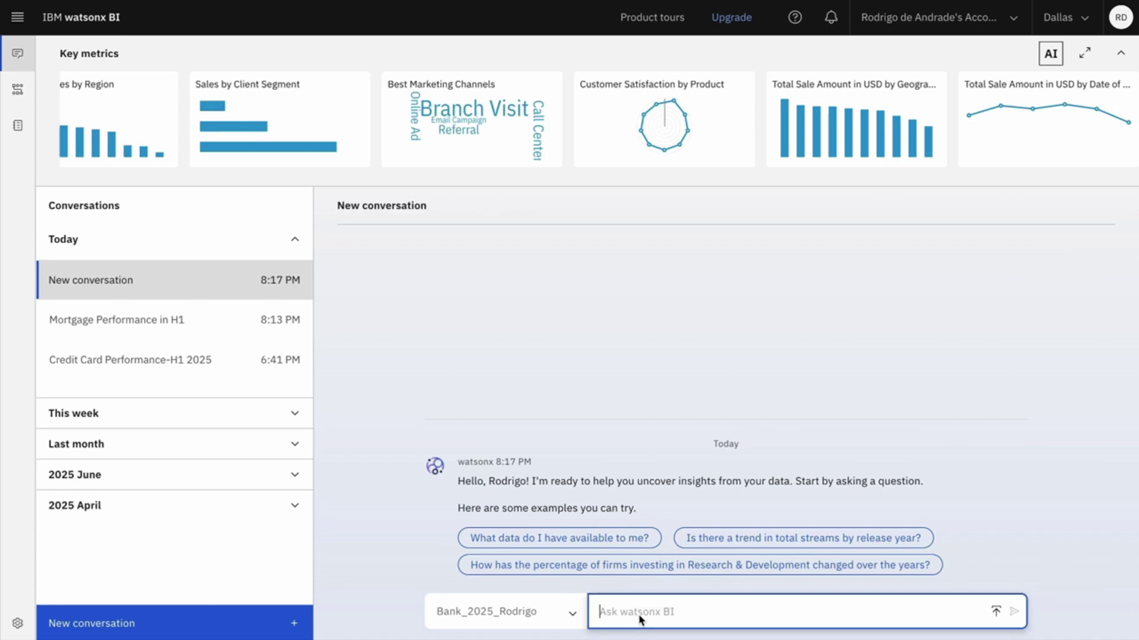
{"action": "type", "text": "what impacts sales?"}
{"action": "key", "text": "Return"}
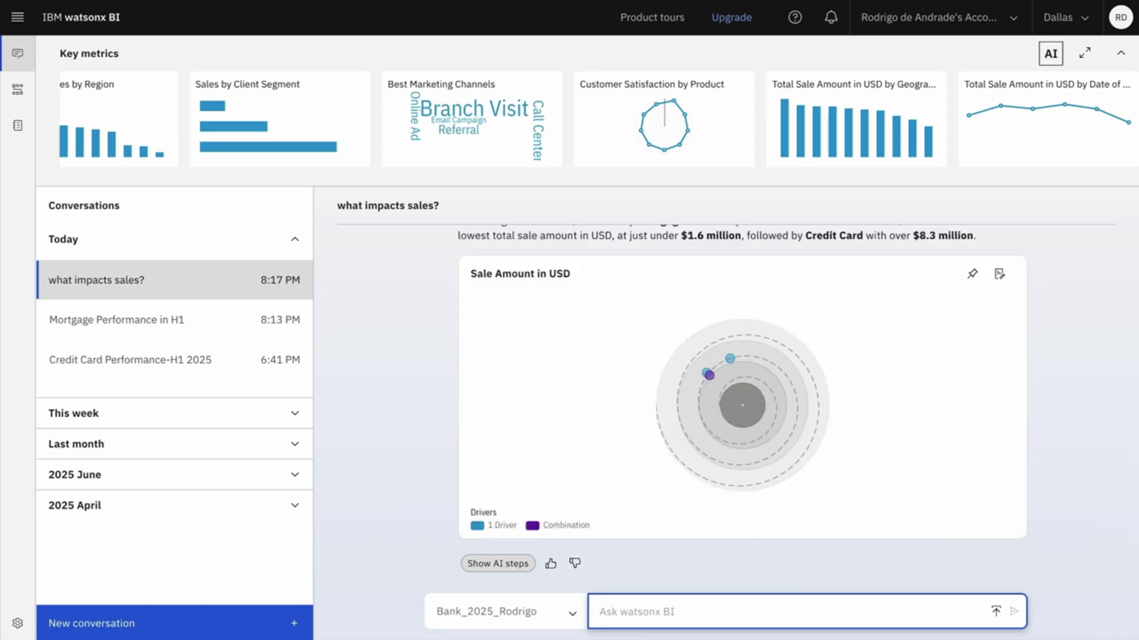
{"action": "scroll", "coordinate": [1065, 470], "scroll_direction": "up", "scroll_amount": 1}
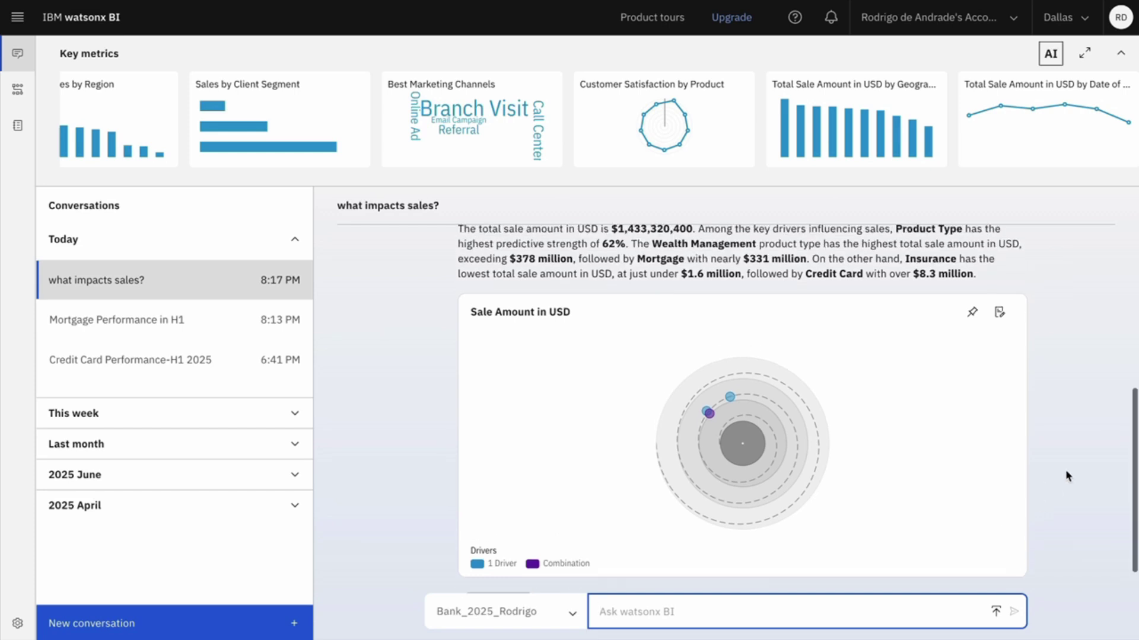
{"action": "scroll", "coordinate": [1065, 470], "scroll_direction": "up", "scroll_amount": 1}
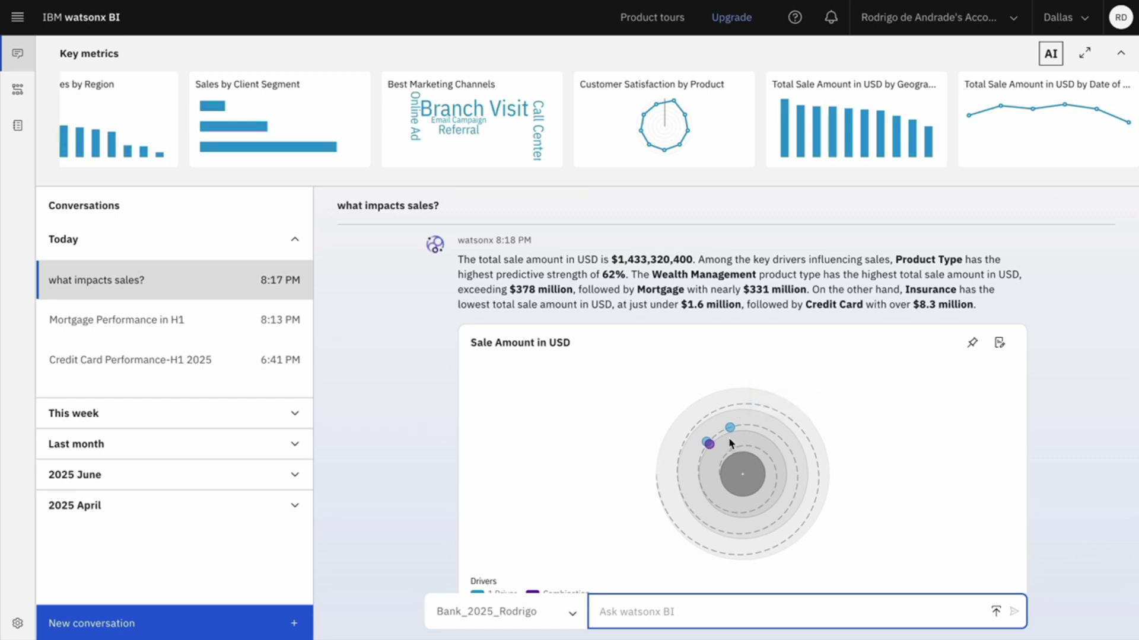
{"action": "mouse_move", "coordinate": [731, 435]}
Ask 'How did our Insurance products perform in H1 2025' and review the insights: 121,600 and 153,100 by quarter
{"action": "scroll", "coordinate": [1061, 465], "scroll_direction": "down", "scroll_amount": 1}
{"action": "type", "text": "How did our"}
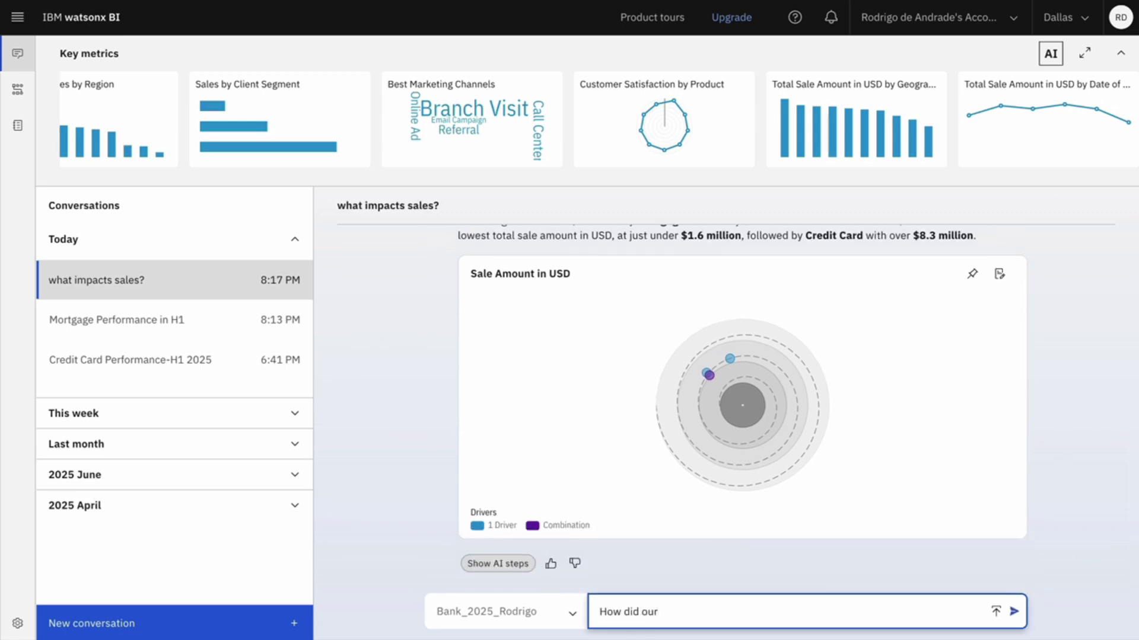
{"action": "type", "text": " Insurance products"}
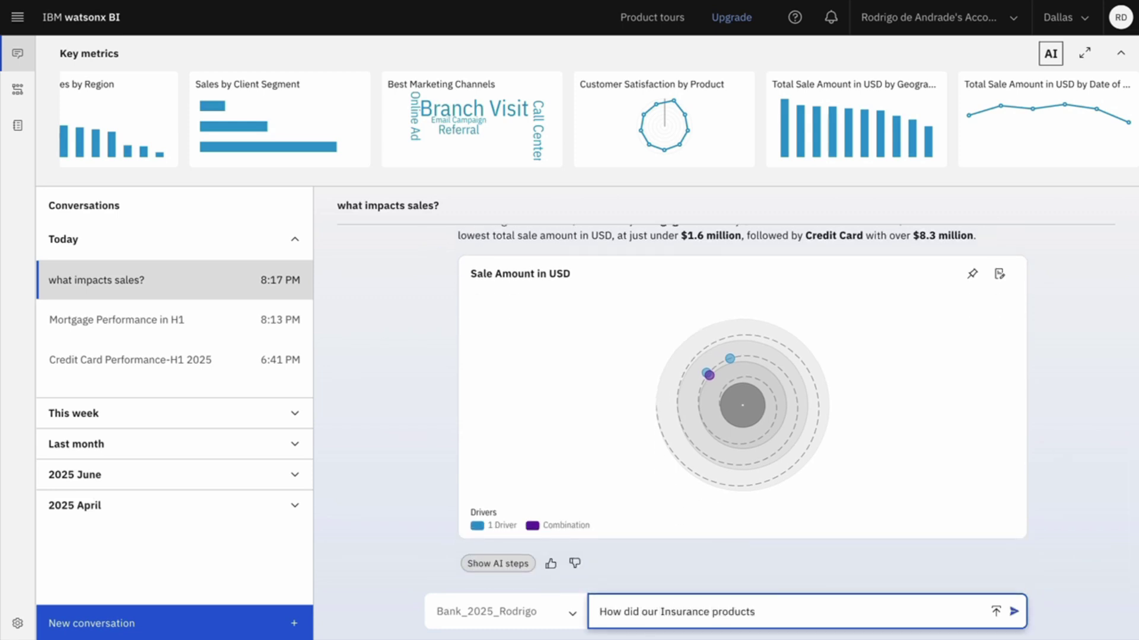
{"action": "type", "text": " perform in H1 2025"}
{"action": "key", "text": "Return"}
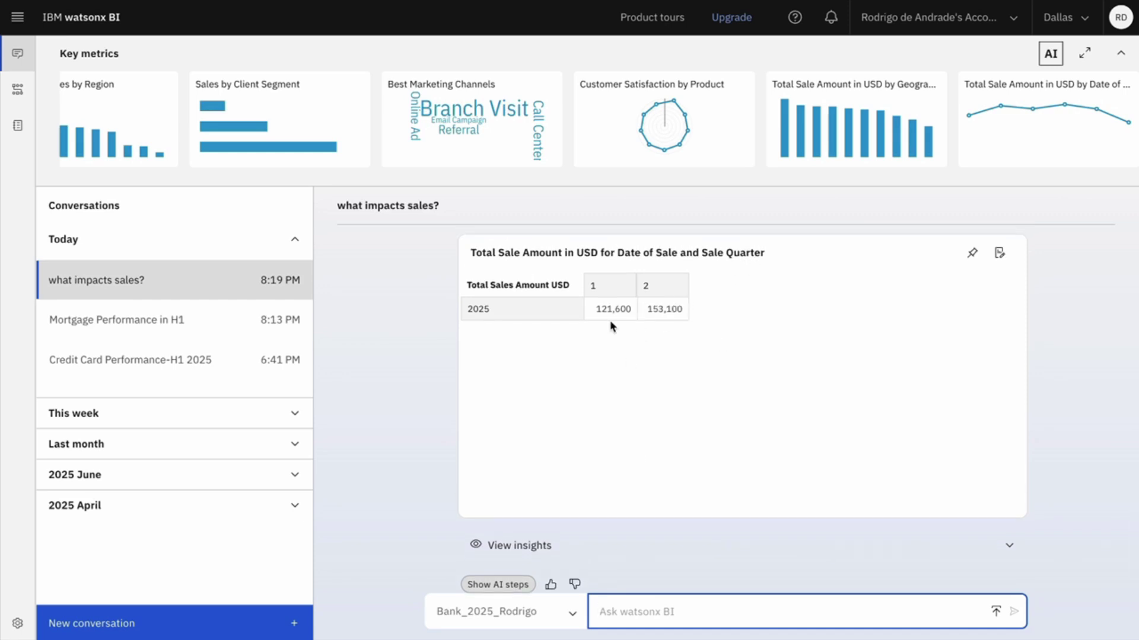
{"action": "left_click", "coordinate": [550, 544]}
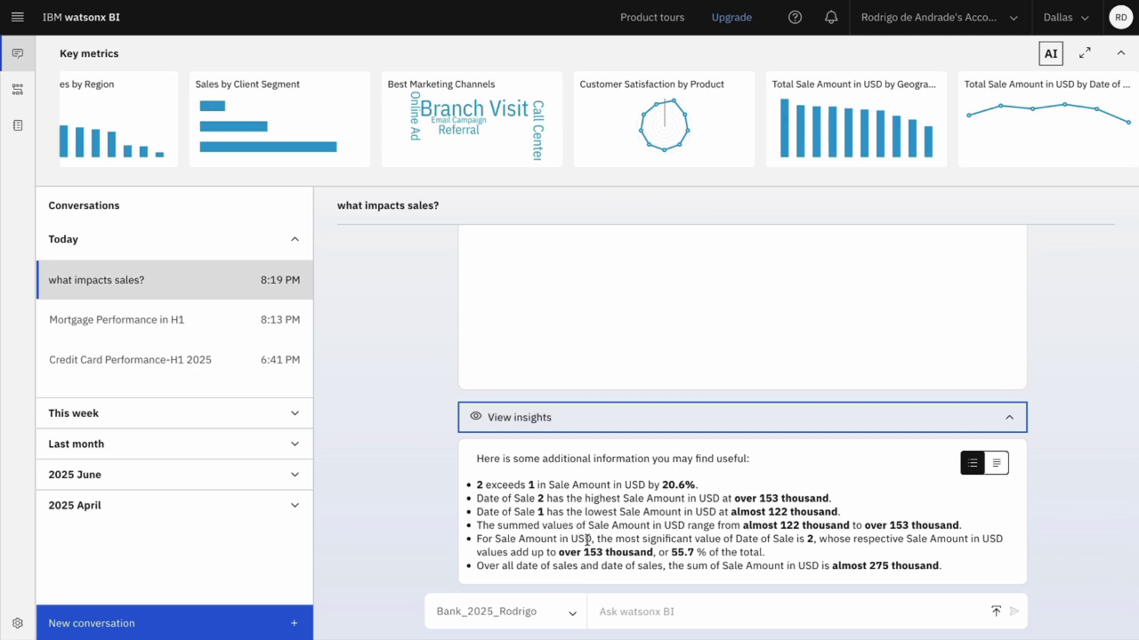
{"action": "scroll", "coordinate": [623, 451], "scroll_direction": "down", "scroll_amount": 1}
{"action": "left_click", "coordinate": [663, 375]}
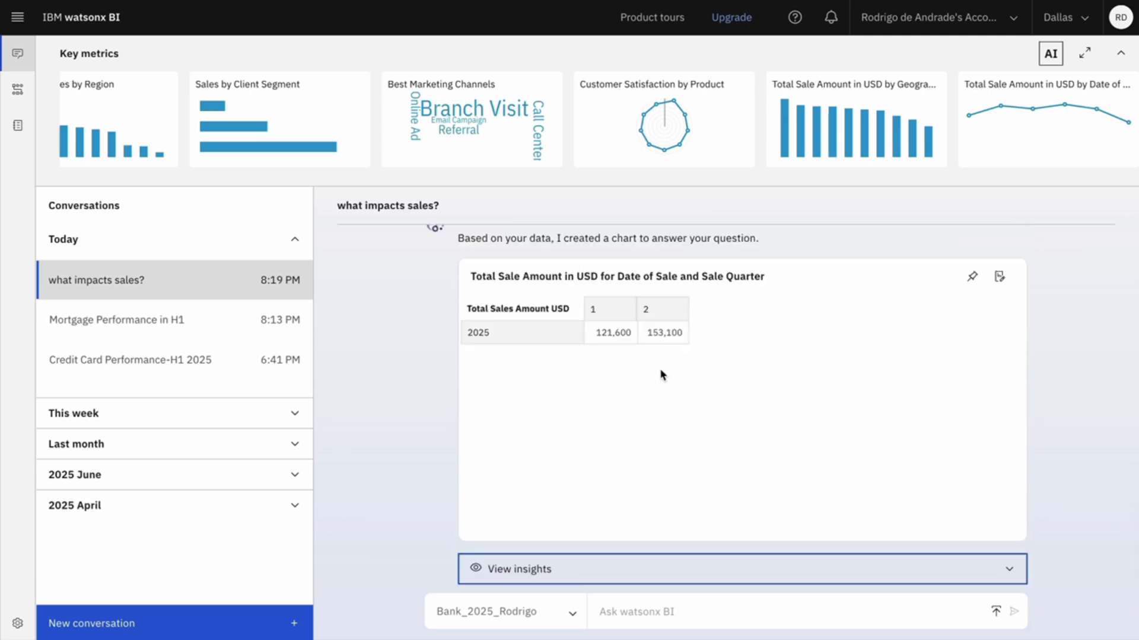
Ask 'break it down by insurance products', led by Home Insurance at 79,400
{"action": "left_click", "coordinate": [658, 612]}
{"action": "type", "text": "break it down by"}
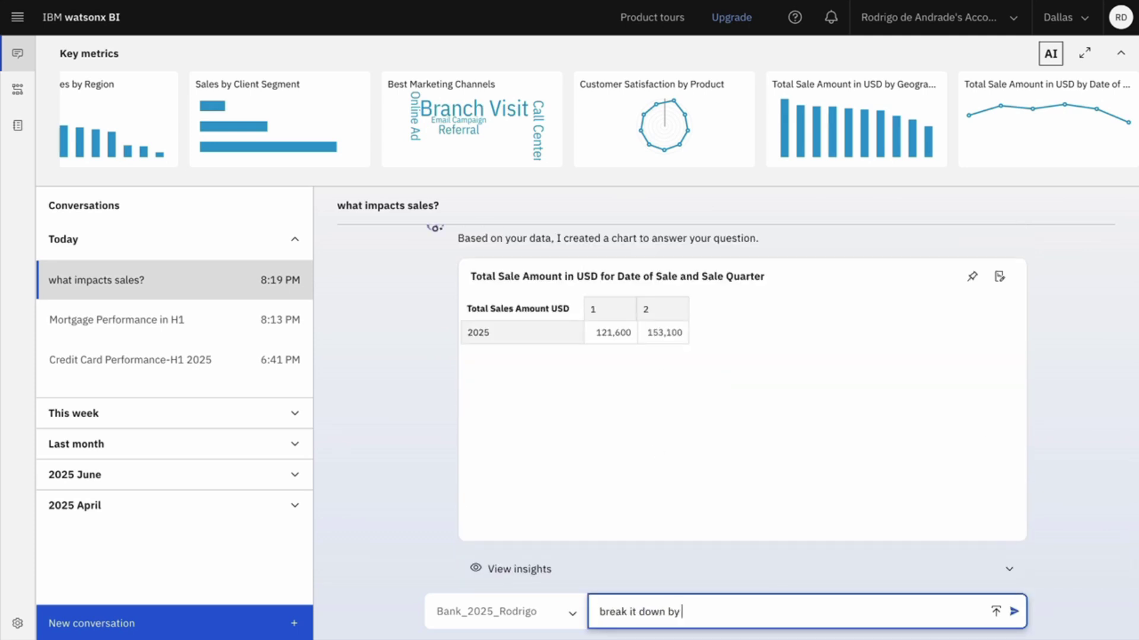
{"action": "type", "text": " insurance products"}
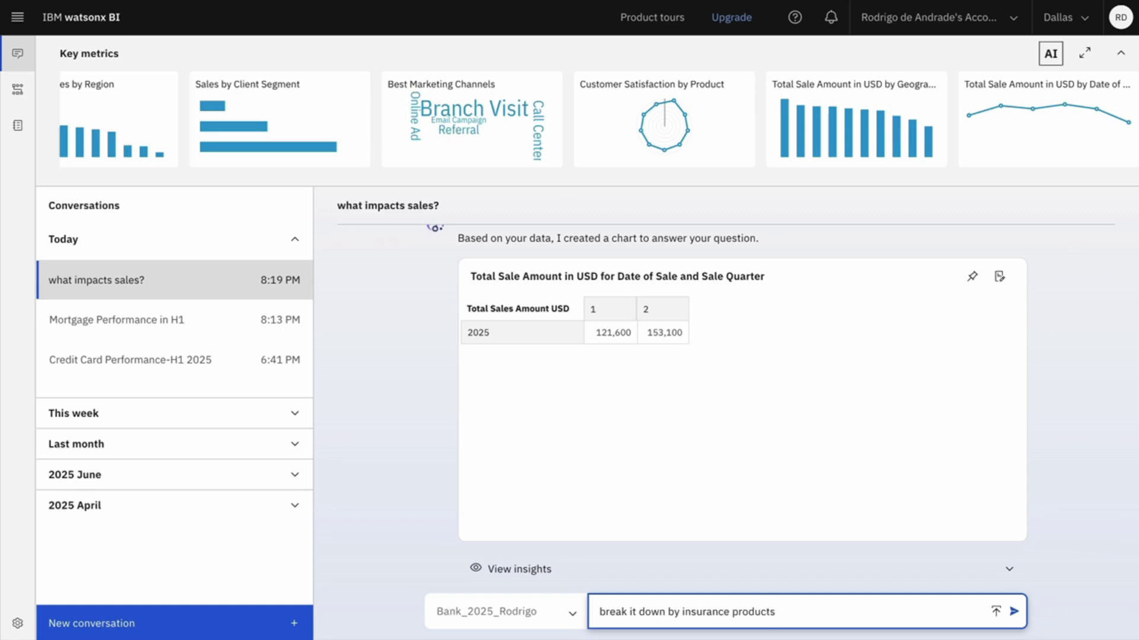
{"action": "key", "text": "Return"}
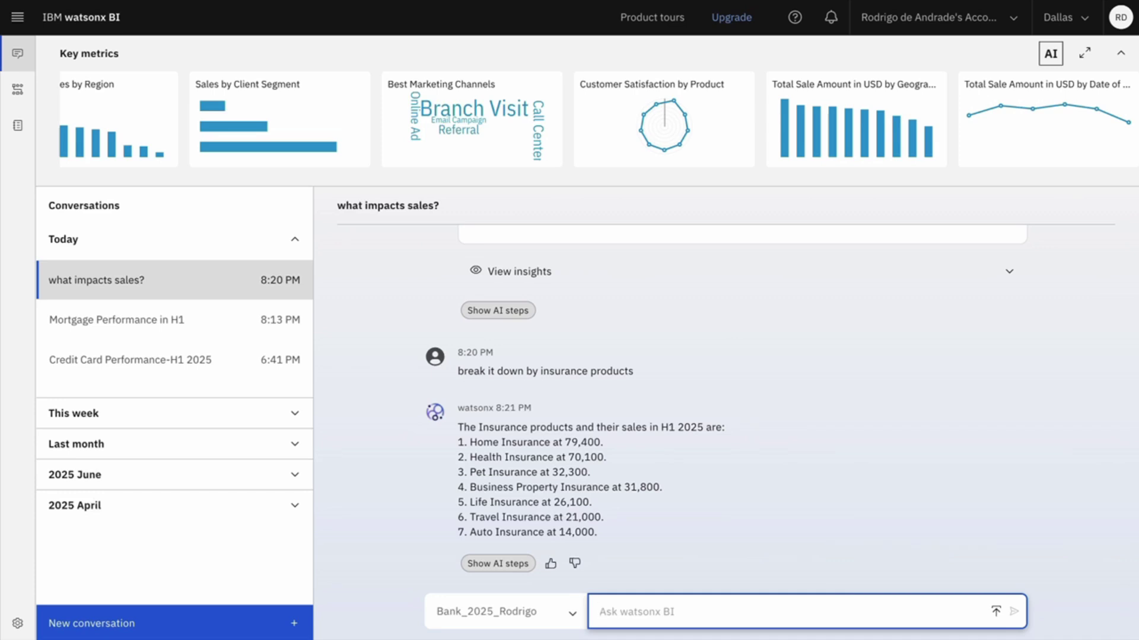
Ask which marketing channel was most successful for Insurance products in H1 2025
{"action": "type", "text": "what was the most succe"}
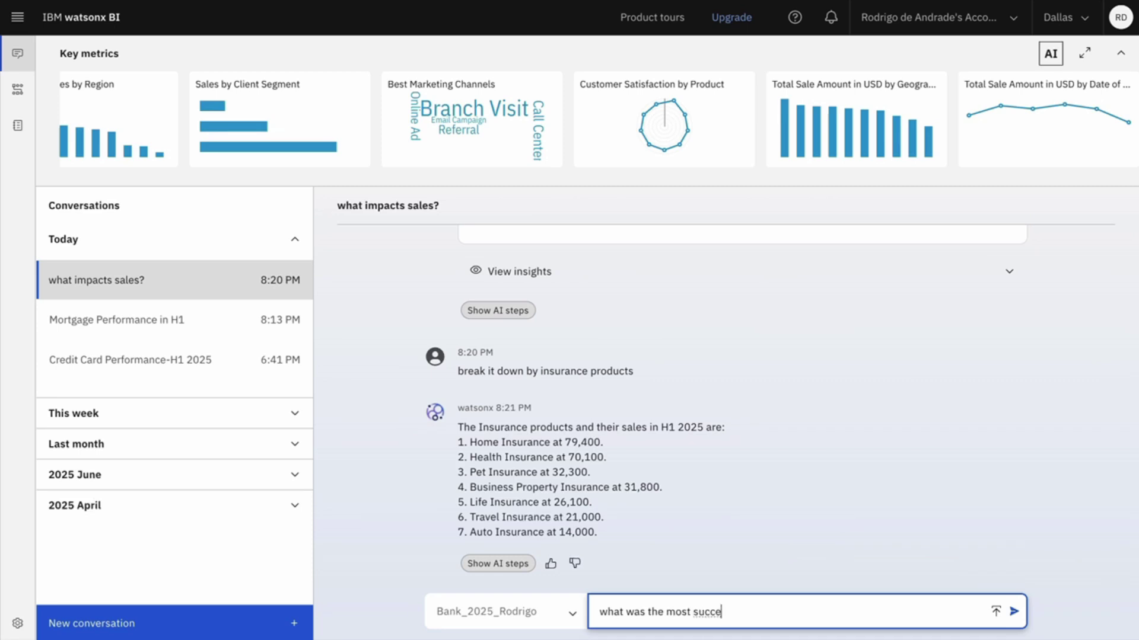
{"action": "type", "text": "ssful marketing channel for our"}
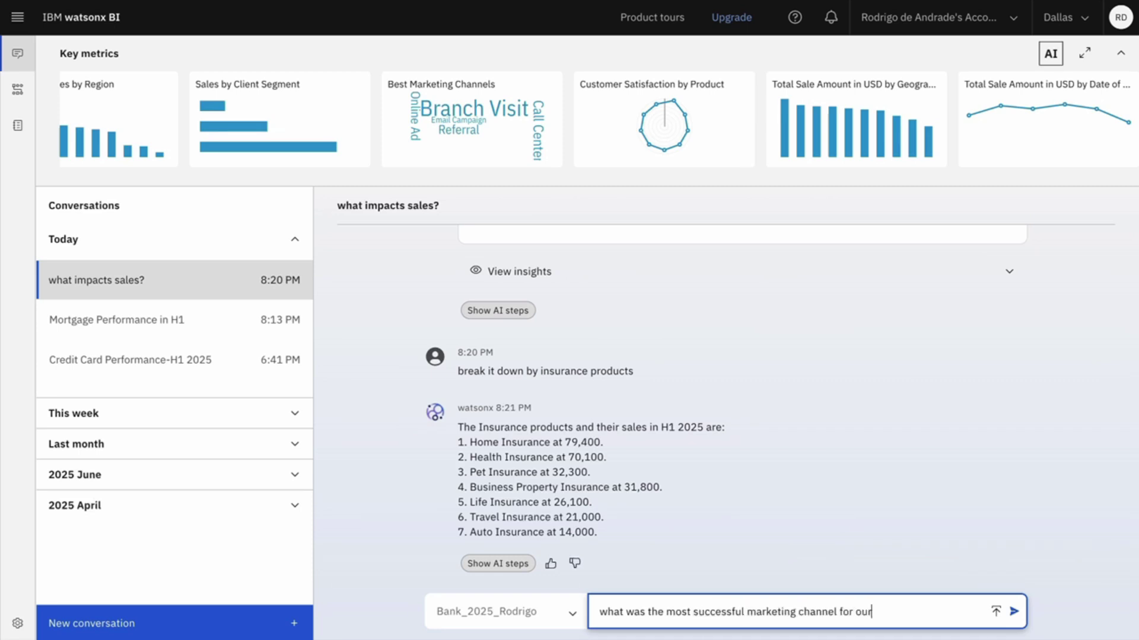
{"action": "type", "text": " Insurance products in H1 2025?"}
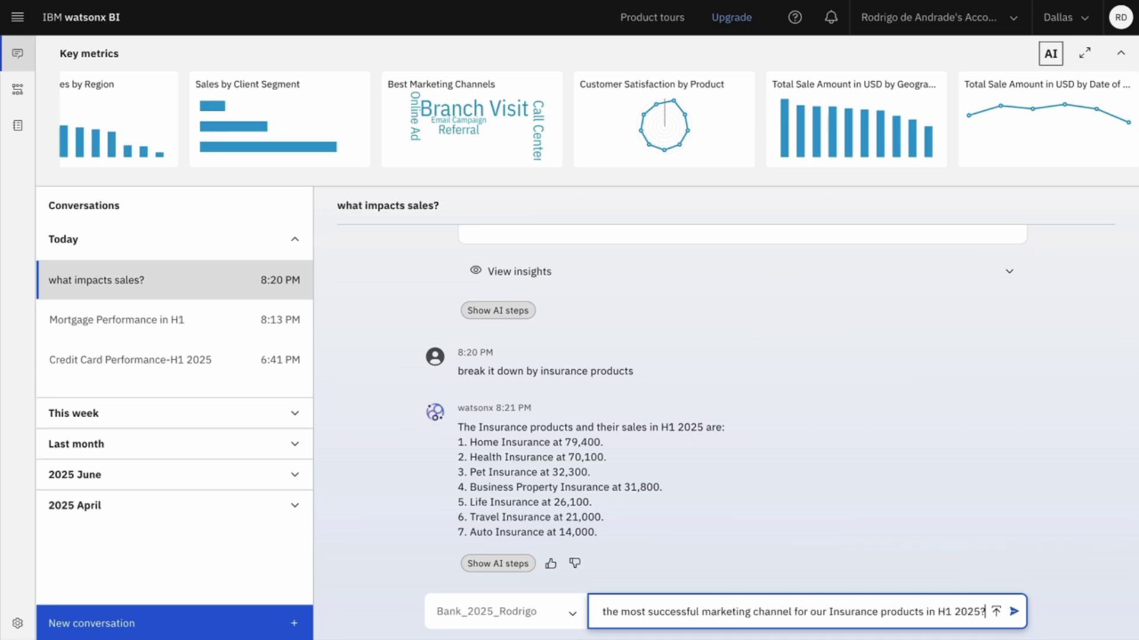
{"action": "key", "text": "Return"}
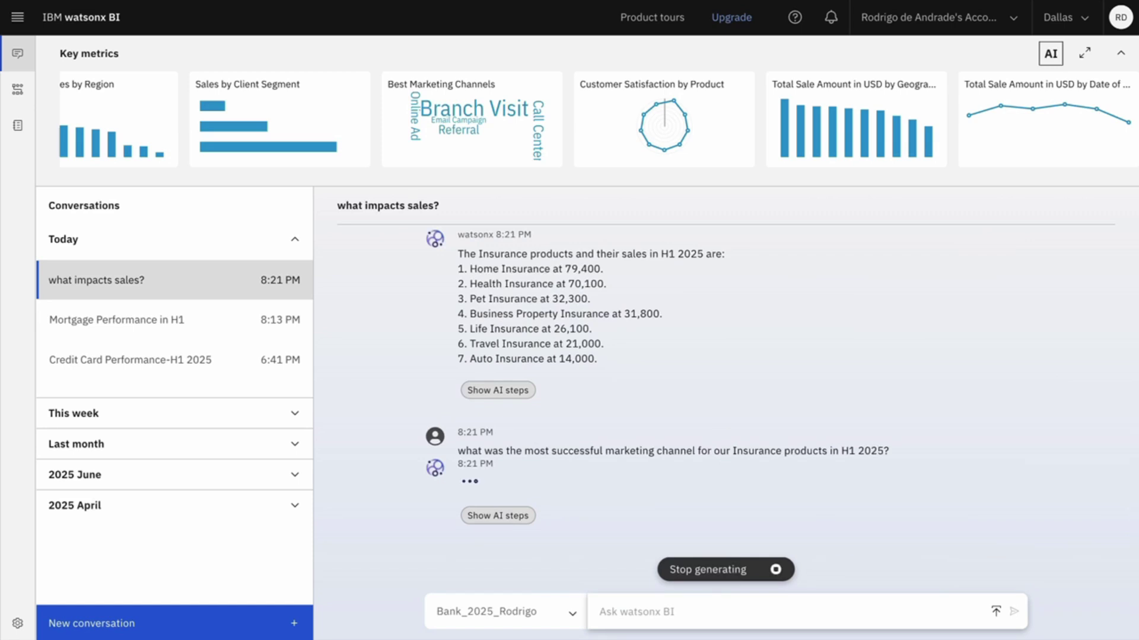